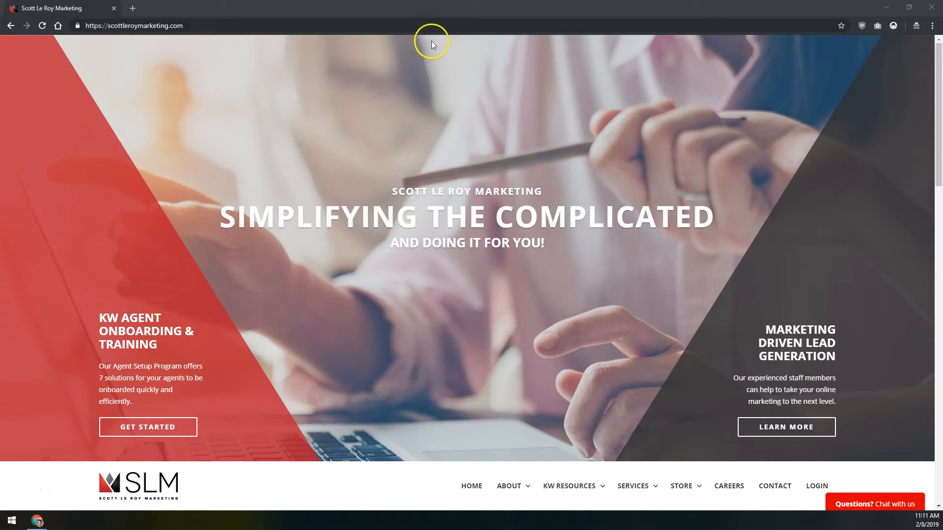
Step: Go to the site's templates page by appending /templates to the address
left_click(433, 25)
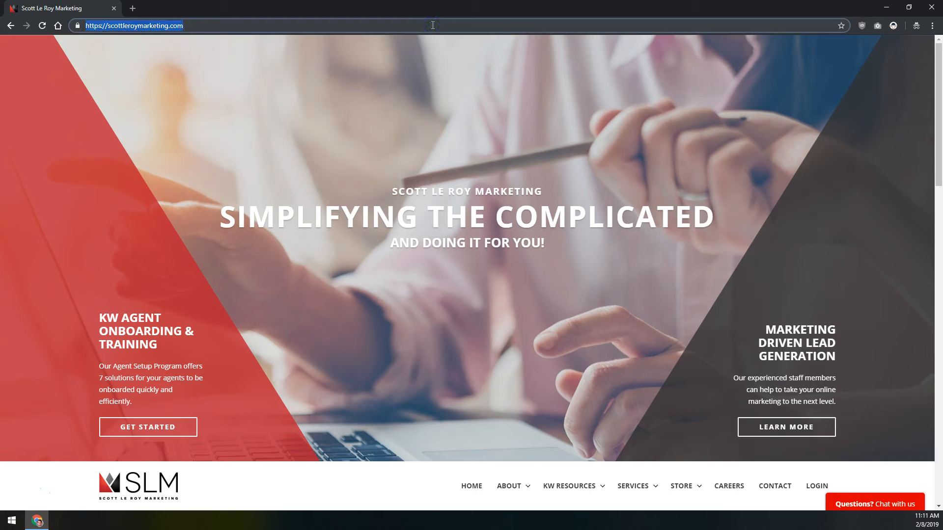
left_click(432, 25)
type("/templates")
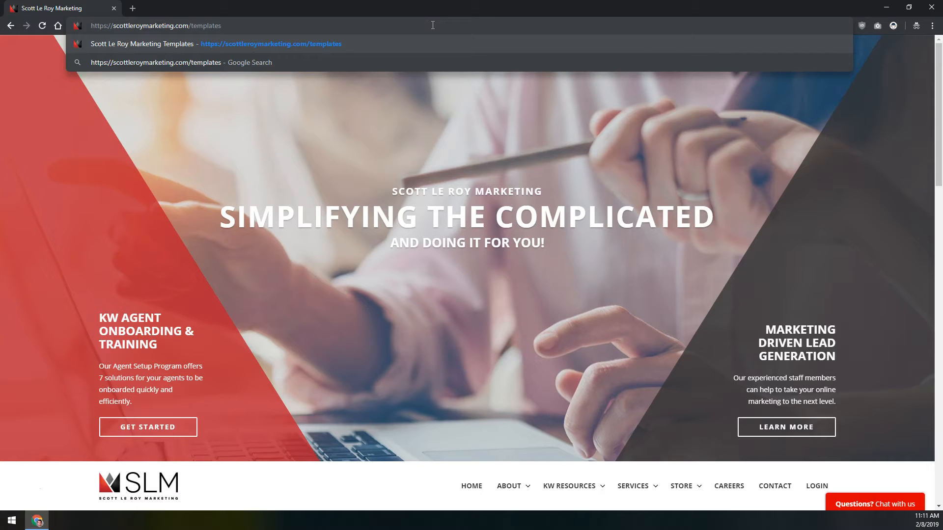
key("Return")
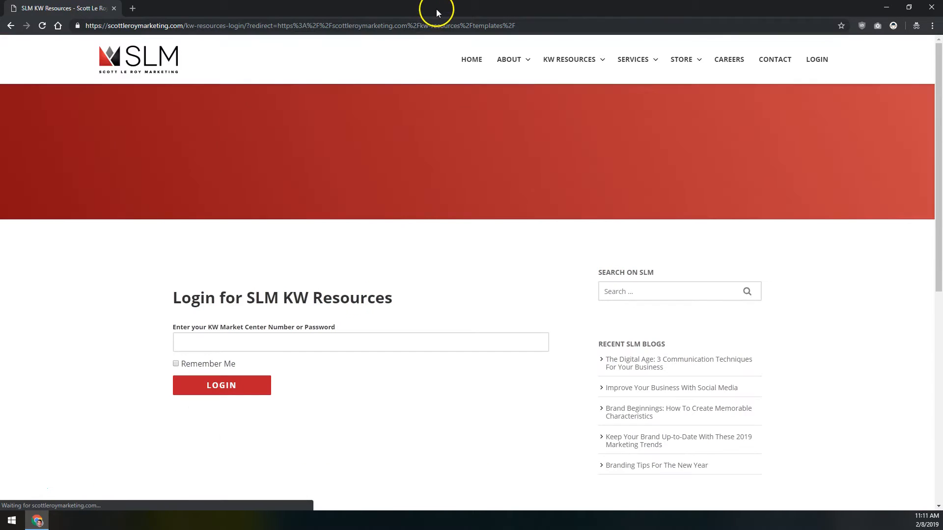
Step: Log in with the market center password and scroll down to the template category buttons
left_click(286, 346)
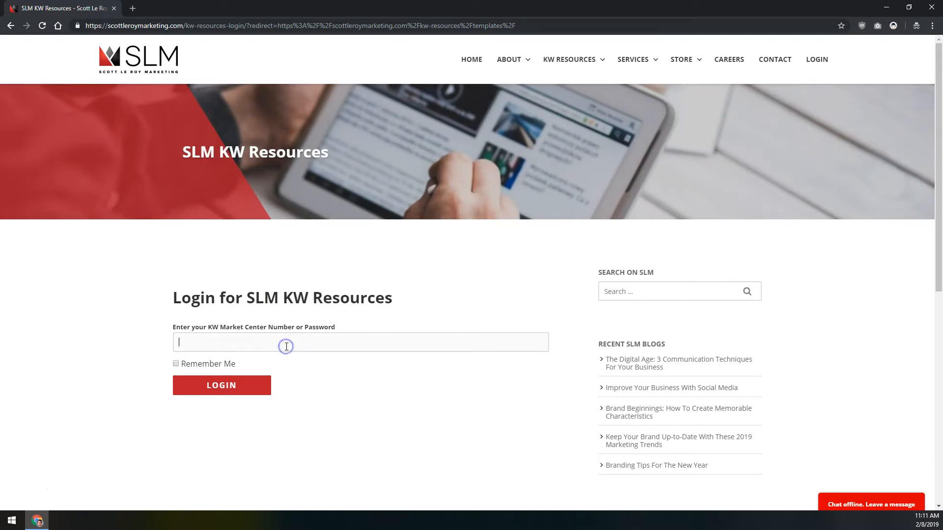
left_click(288, 335)
left_click(282, 341)
left_click(283, 340)
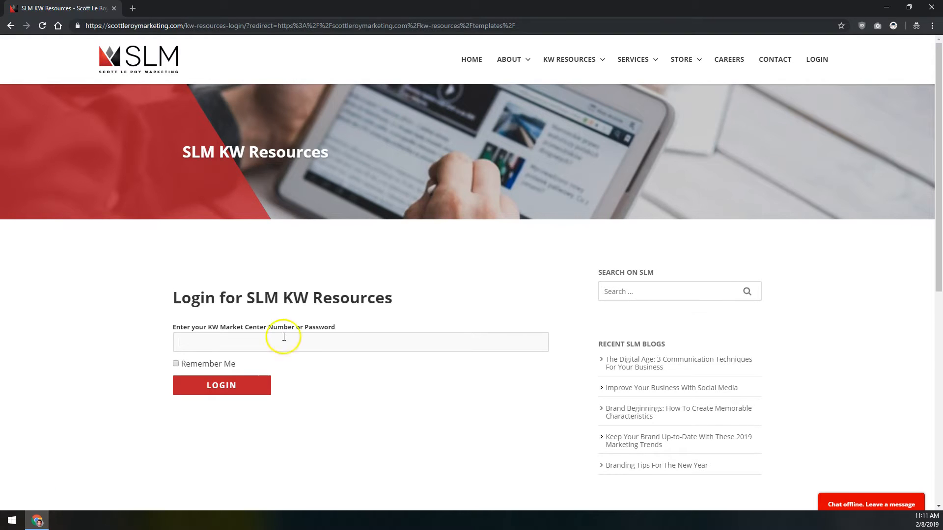
left_click(279, 275)
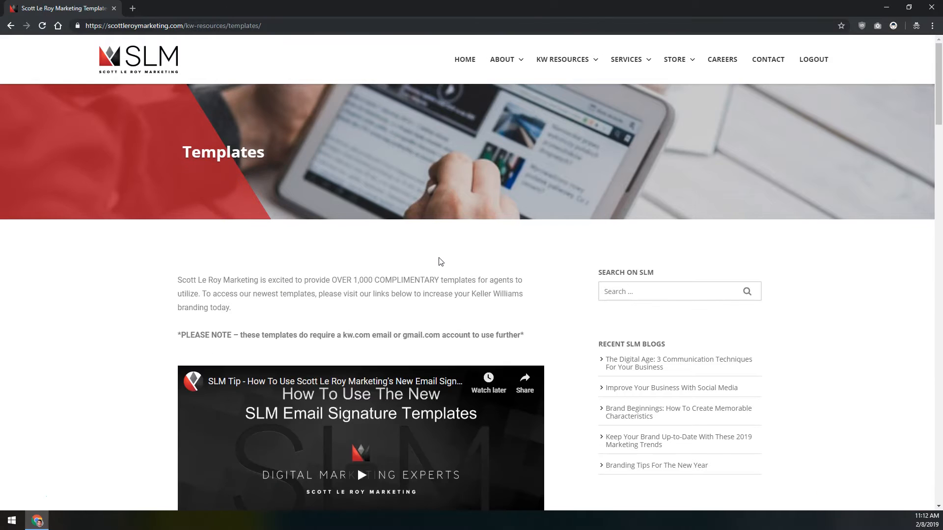
left_click(357, 254)
scroll(355, 260, "down", 8)
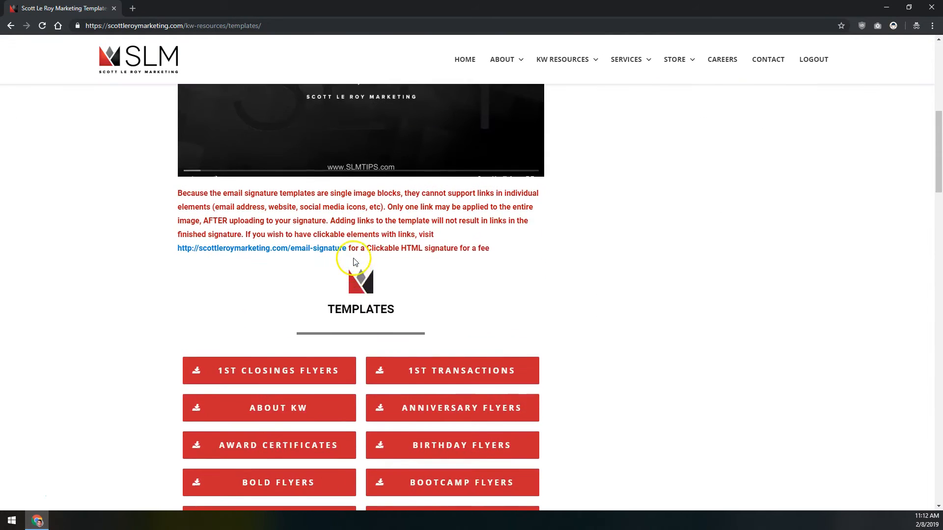
scroll(354, 262, "up", 6)
scroll(354, 258, "up", 2)
scroll(332, 305, "down", 2)
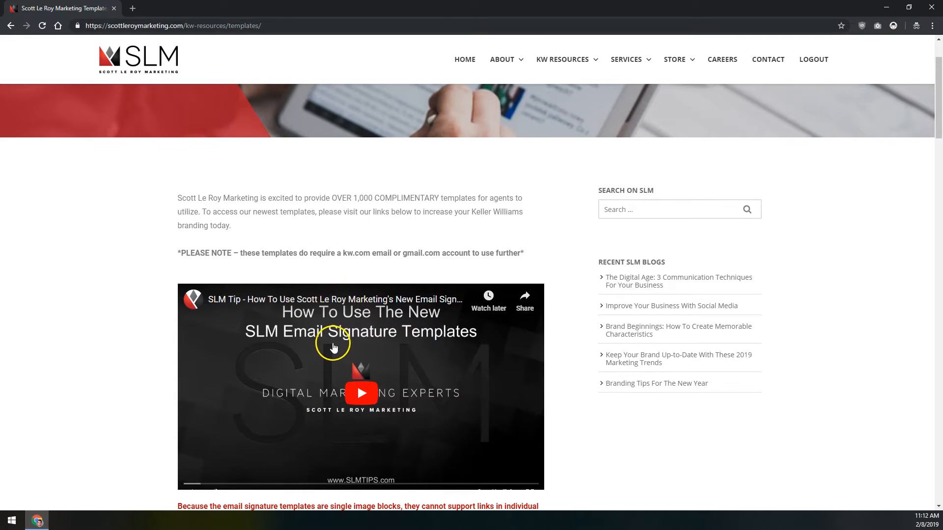
scroll(332, 344, "down", 3)
scroll(331, 344, "down", 11)
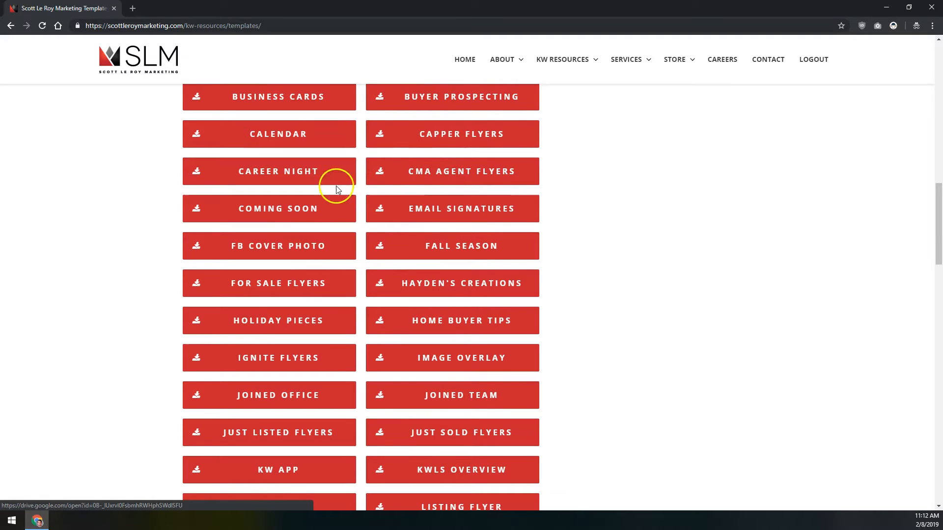
Step: Open Email Signatures, then the Normal Email Signatures Drive folder listing templates #001–#023
left_click(456, 216)
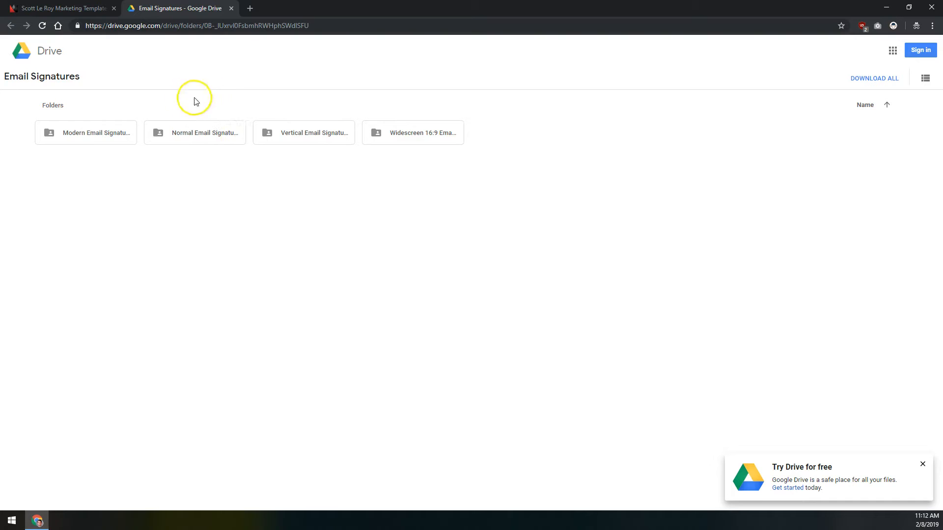
left_click(168, 132)
left_click(168, 132)
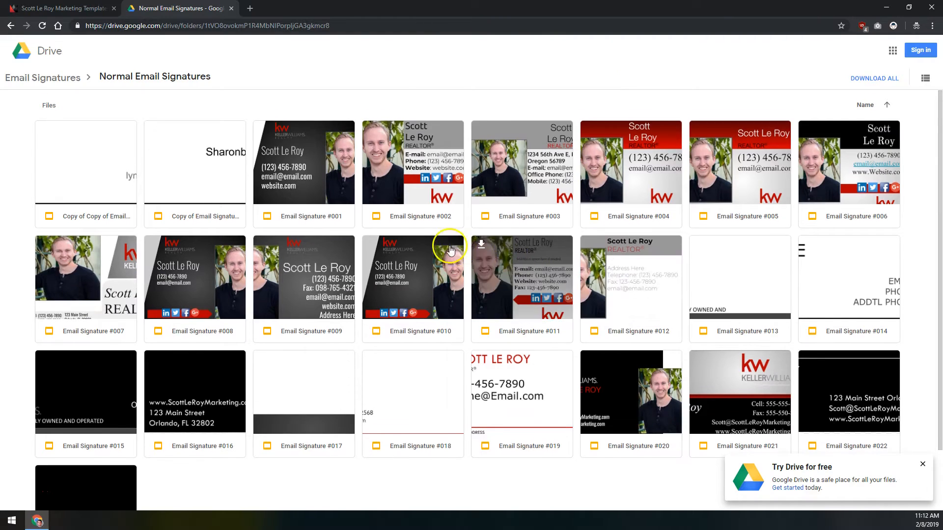
scroll(433, 240, "down", 3)
scroll(236, 241, "up", 3)
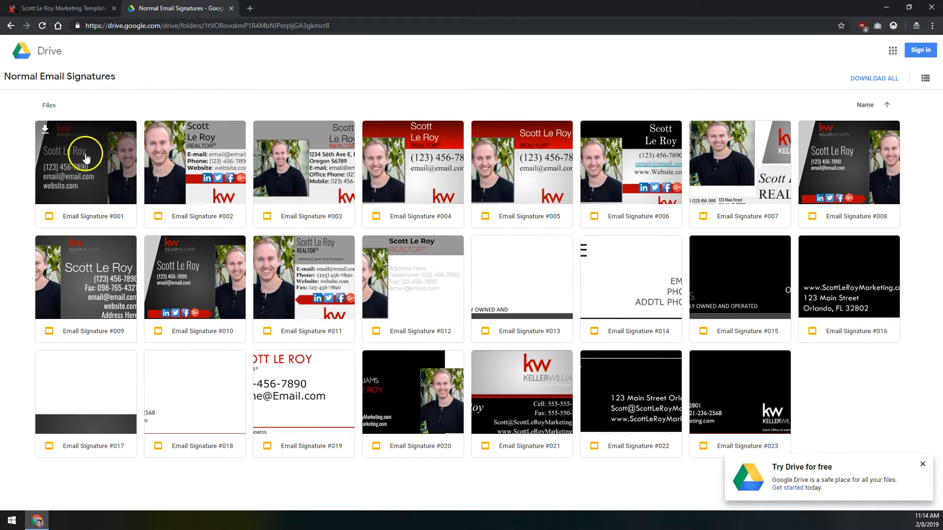
Step: Open Email Signature #001 in Google Slides, check its view-only notice, and try File > Make a copy
double_click(89, 153)
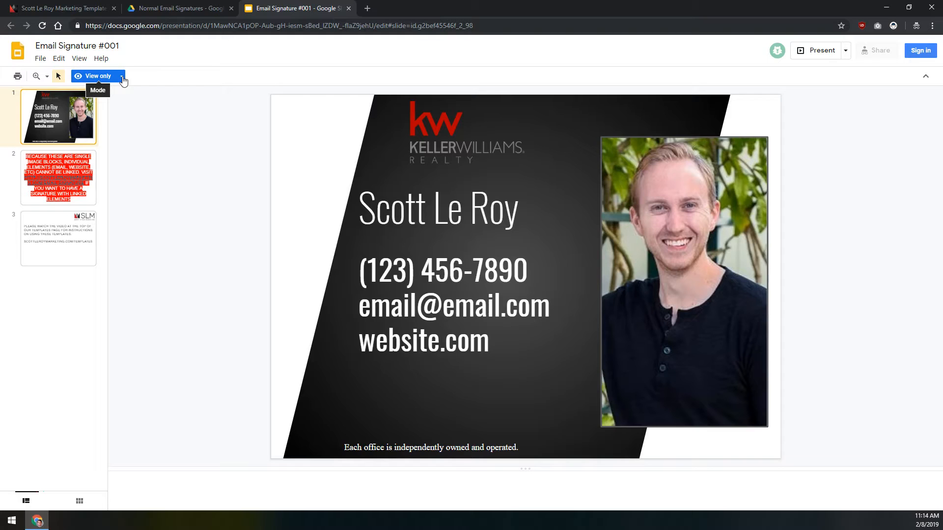
left_click(122, 79)
left_click(40, 59)
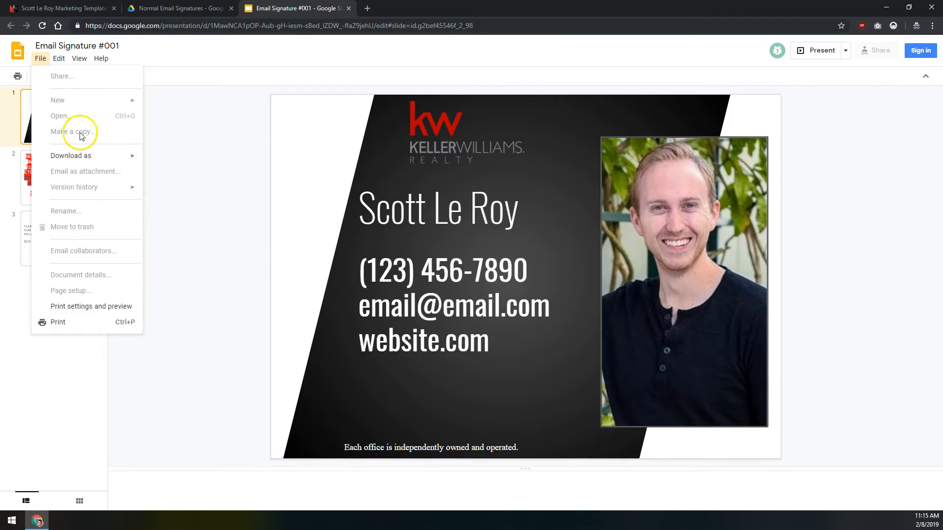
left_click(70, 130)
left_click(79, 131)
left_click(204, 53)
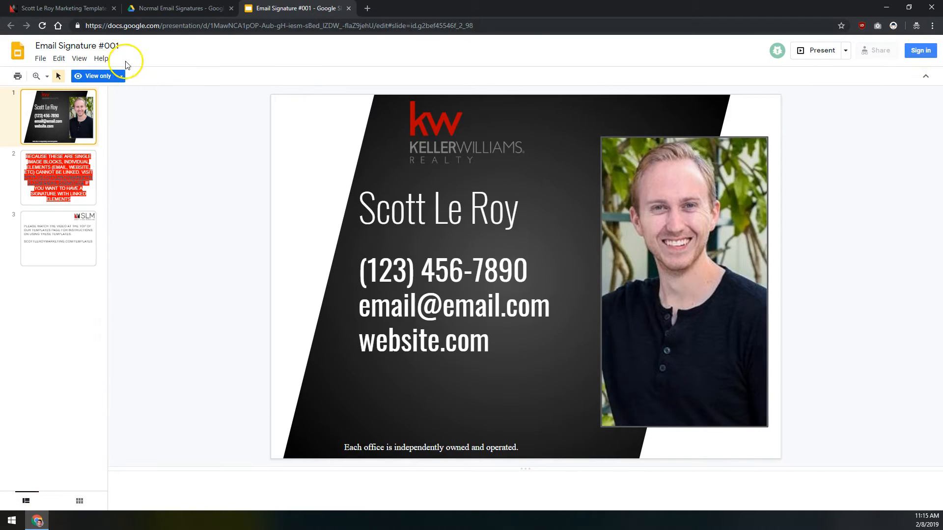
Step: Go to the Google sign-in page and focus the e-mail field
left_click(39, 60)
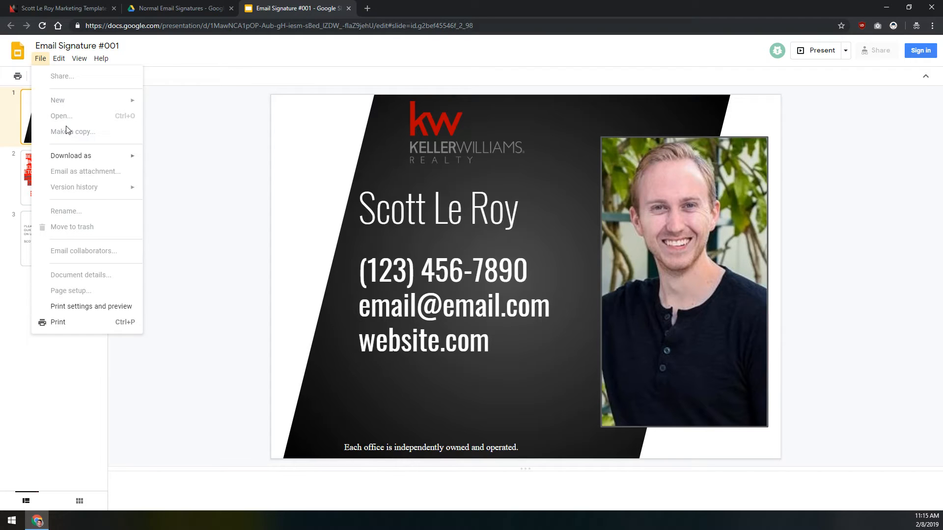
left_click(920, 53)
left_click(474, 253)
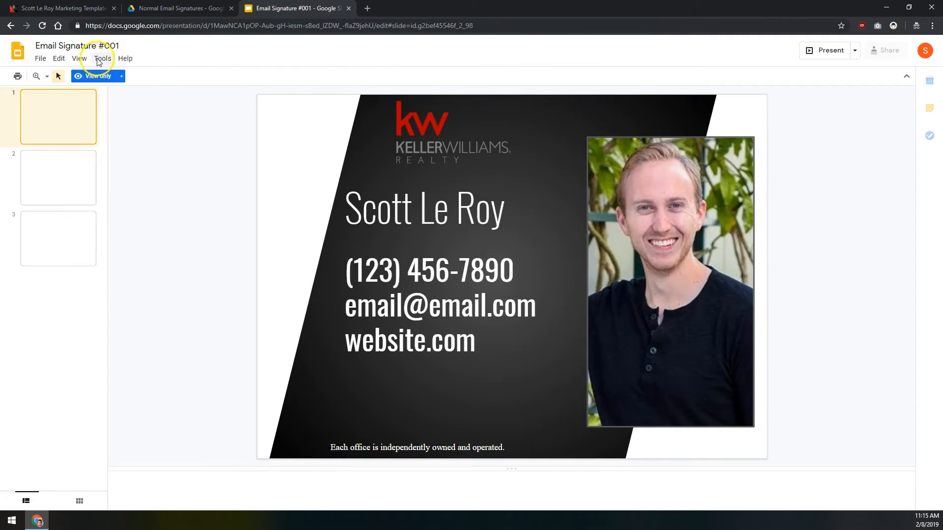
Step: Sign in with the Google account e-mail, then choose File > Make a copy
left_click(109, 76)
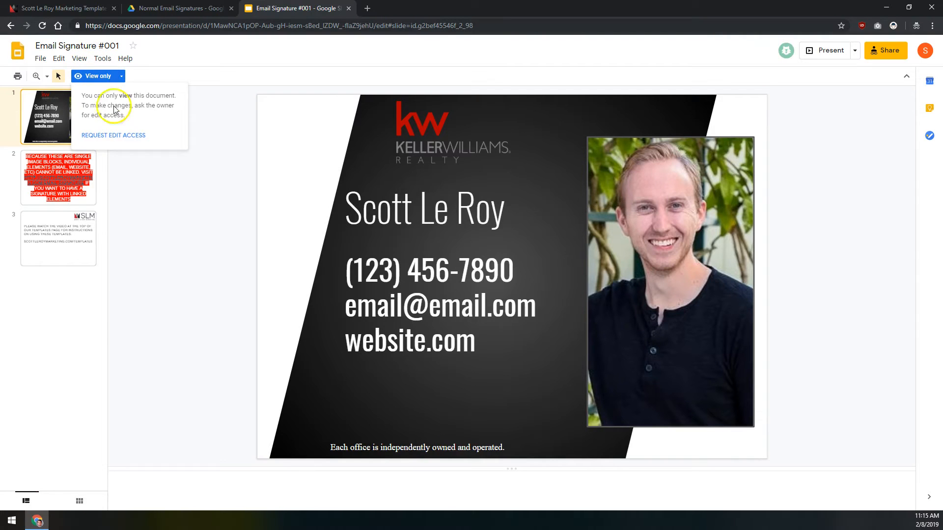
left_click(116, 138)
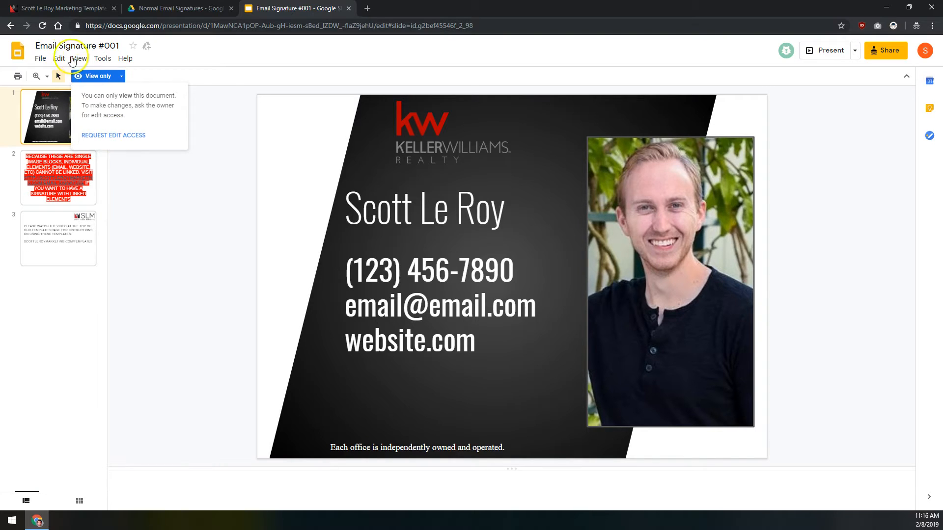
left_click(40, 58)
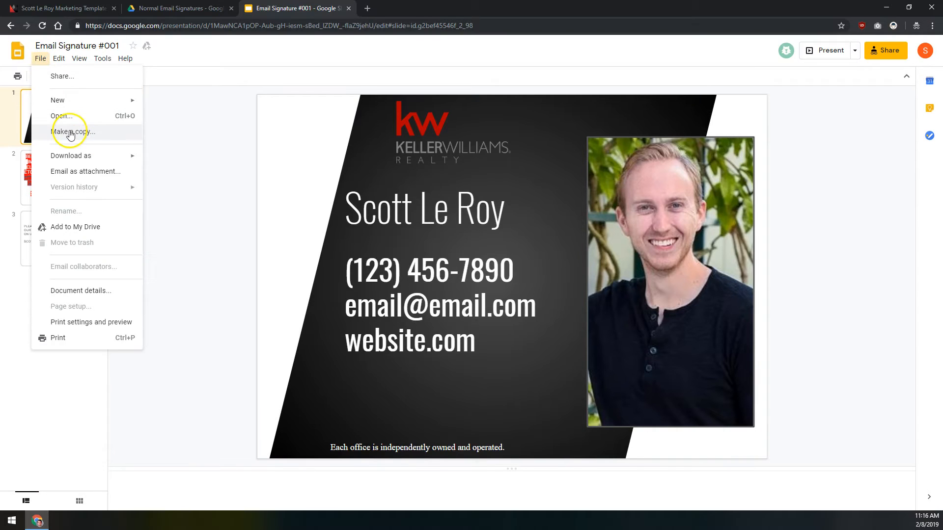
left_click(66, 132)
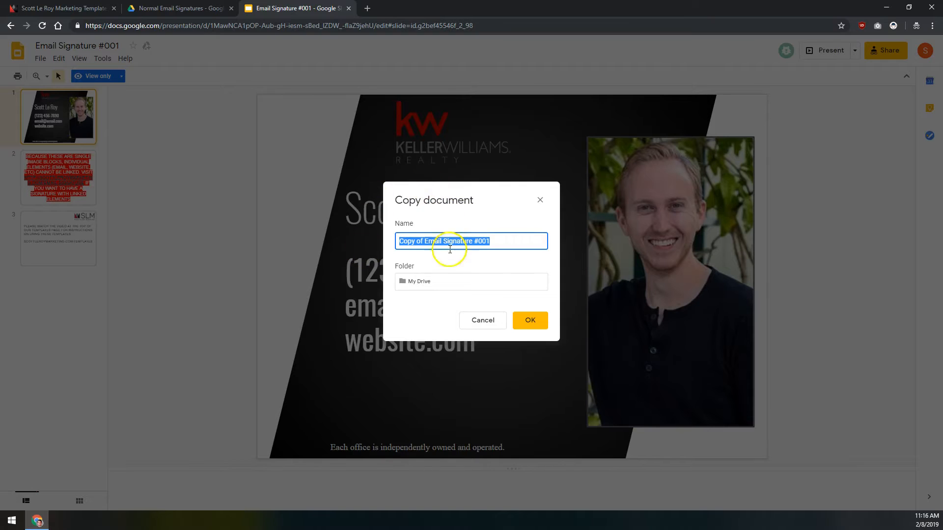
Step: Save the copy as 'Email Signature #001', without the 'Copy of' prefix, in My Drive
left_click(438, 219)
left_click(425, 241)
key("BackSpace")
key("BackSpace")
key("BackSpace")
key("BackSpace")
key("BackSpace")
key("BackSpace")
key("BackSpace")
key("BackSpace")
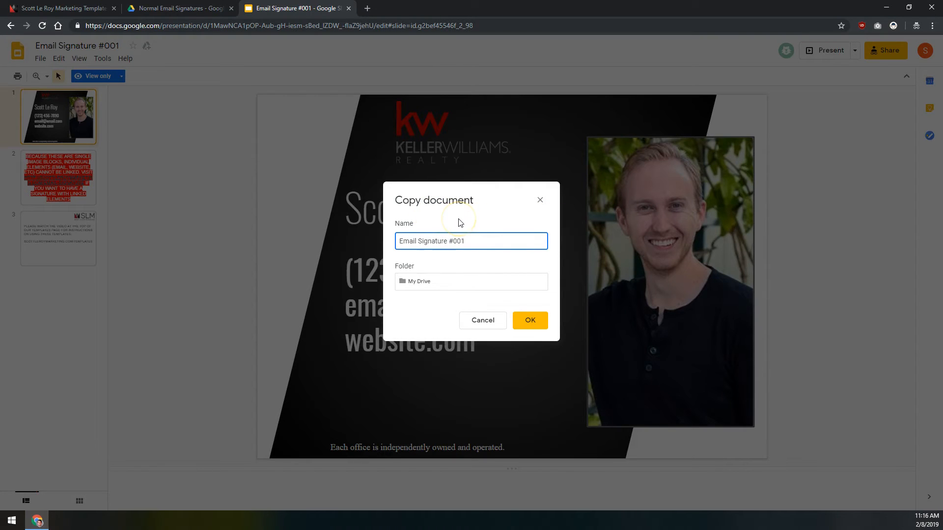
left_click(428, 281)
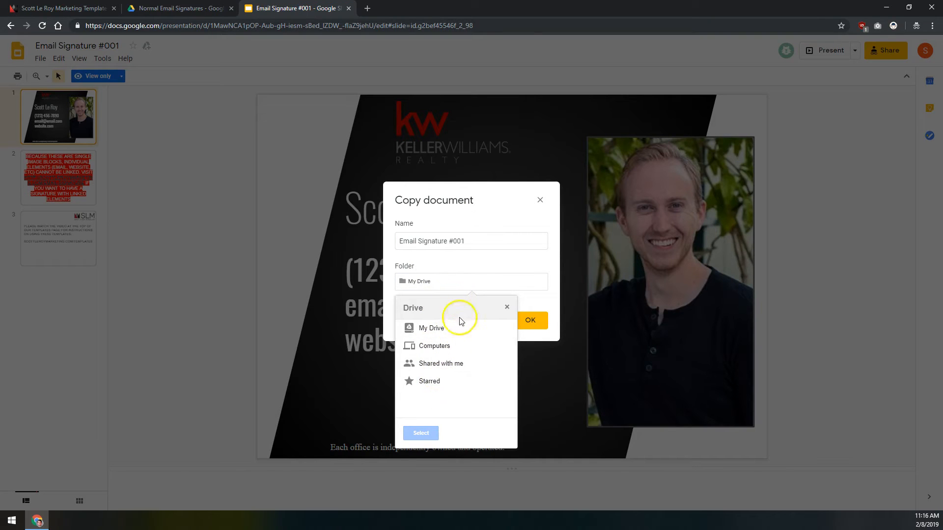
double_click(435, 328)
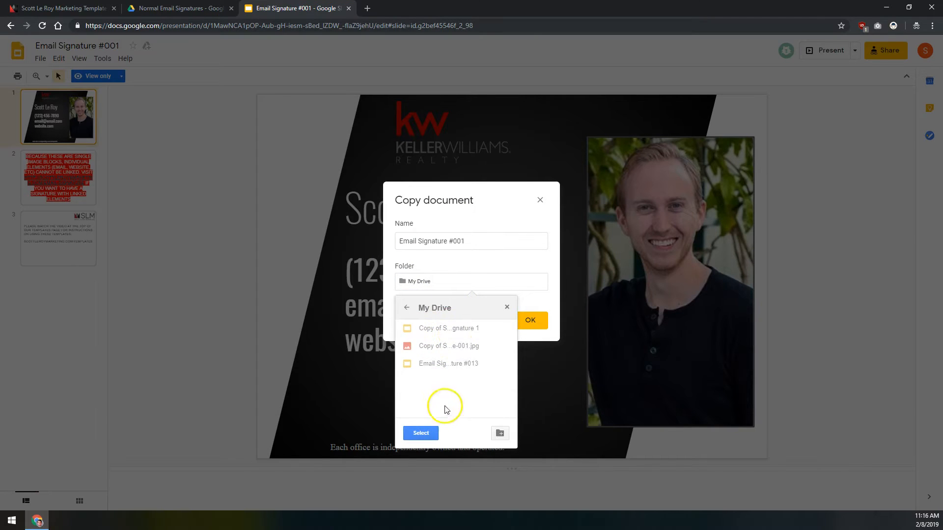
left_click(421, 311)
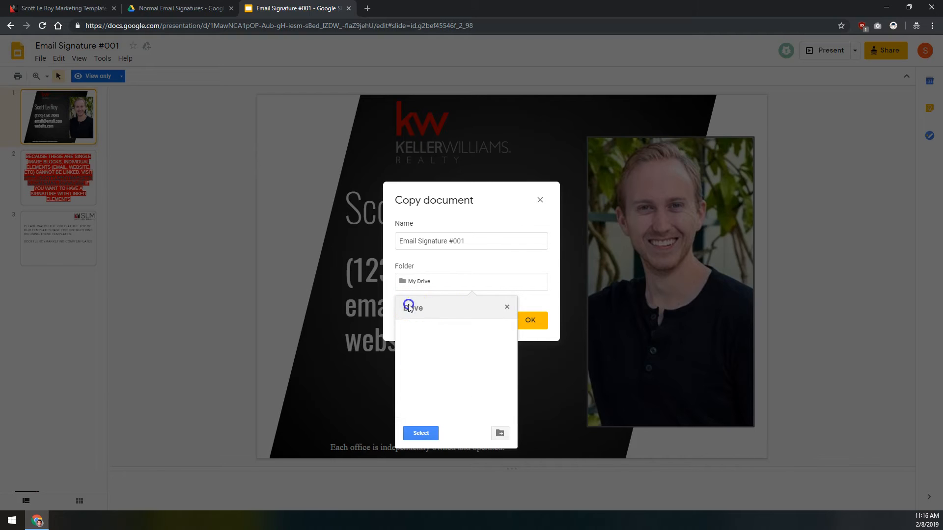
left_click(459, 260)
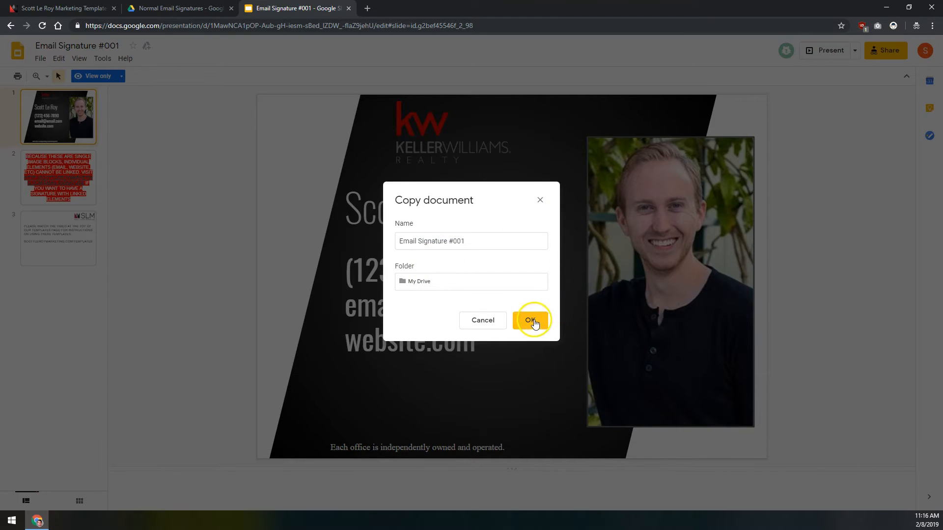
left_click(534, 321)
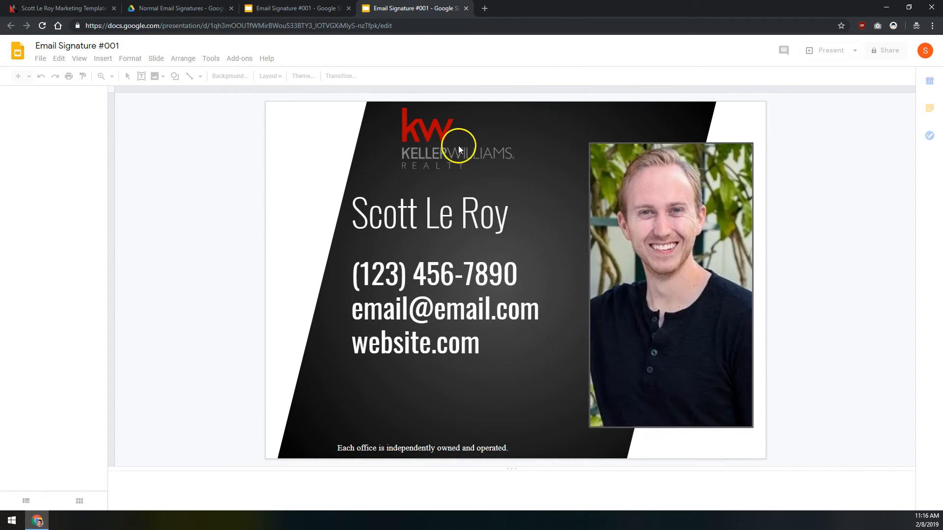
Step: Close the view-only original tab and select the logo, headshot and contact text on the copy
left_click(285, 8)
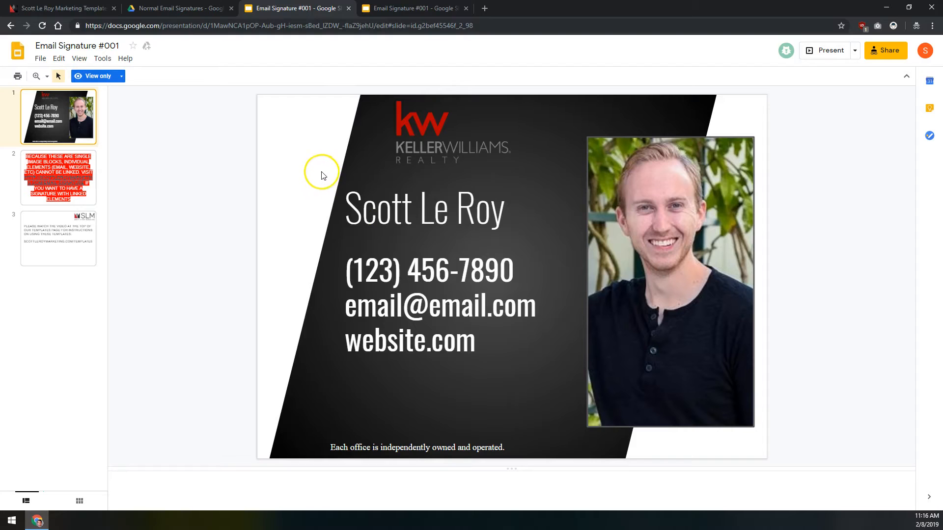
left_click(348, 9)
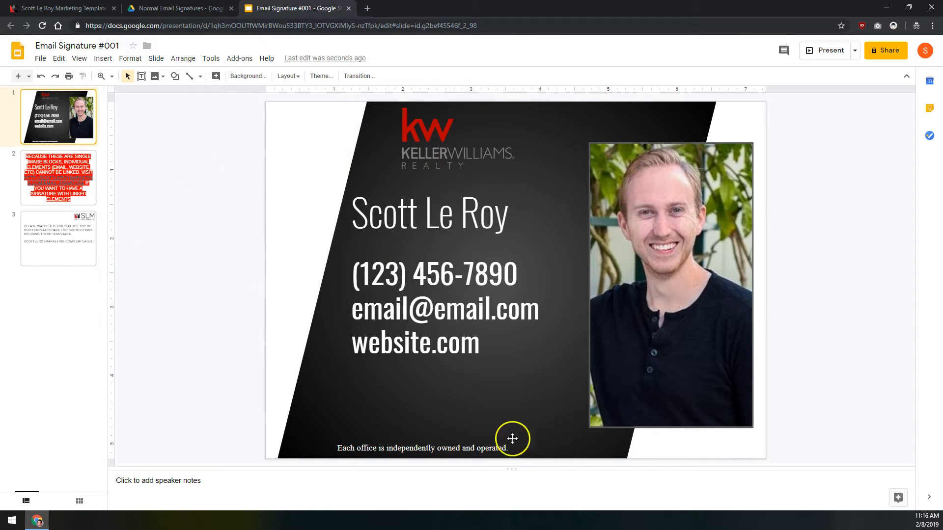
left_click(449, 135)
left_click(658, 234)
left_click(458, 272)
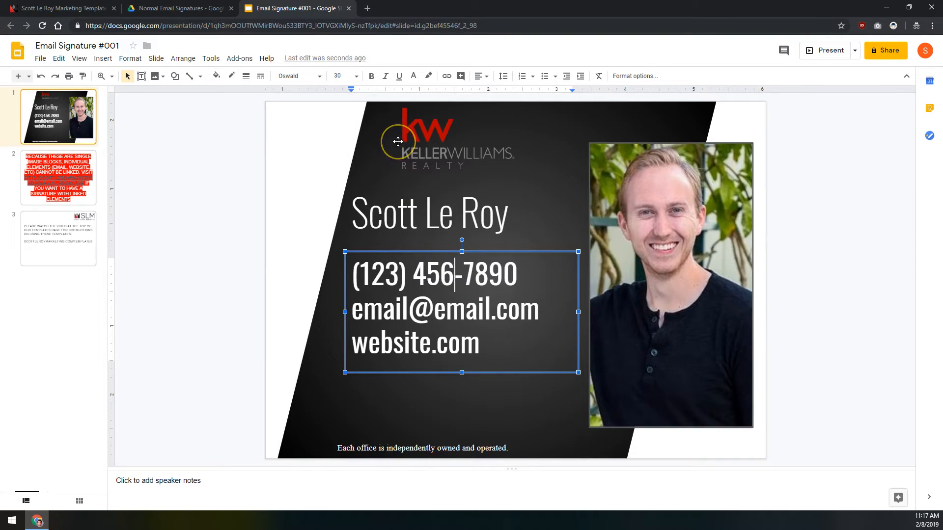
left_click(479, 54)
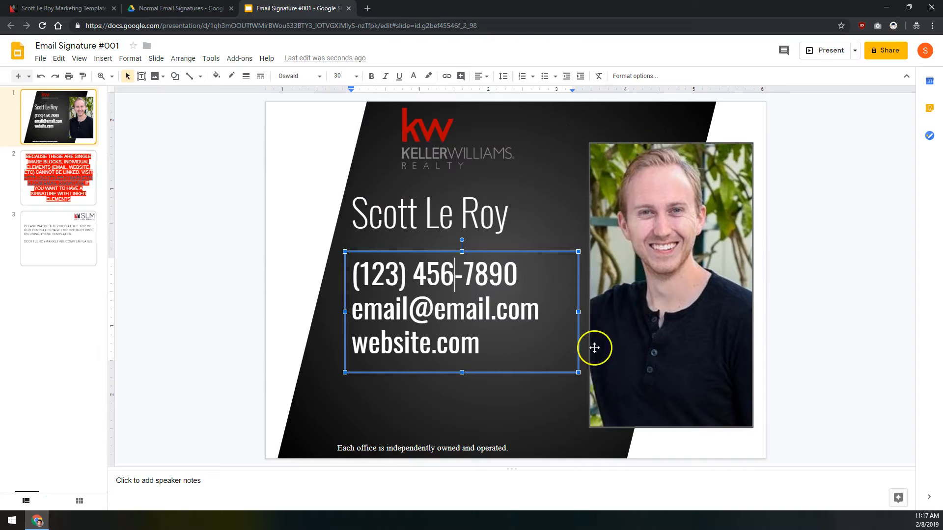
Step: Replace the sample agent name with the new agent's full name
left_click(466, 216)
left_click(513, 211)
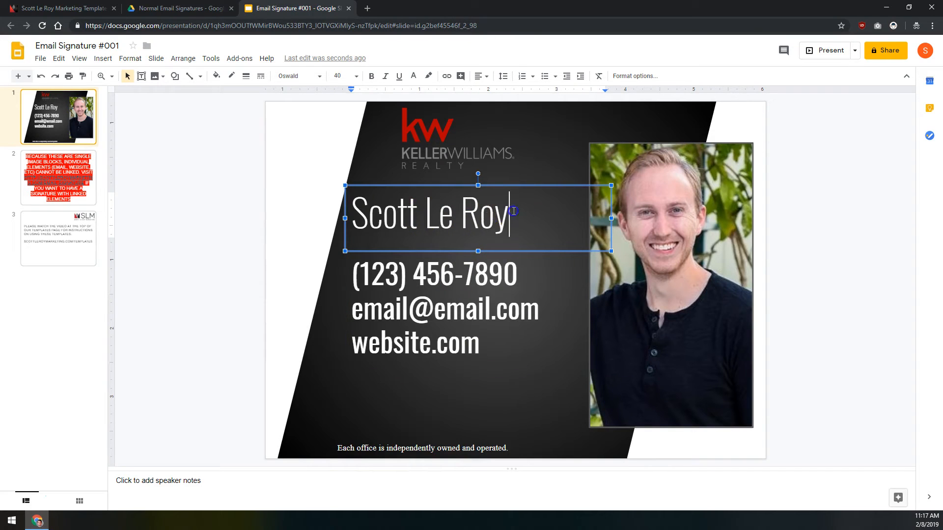
triple_click(514, 211)
type("M")
key("BackSpace")
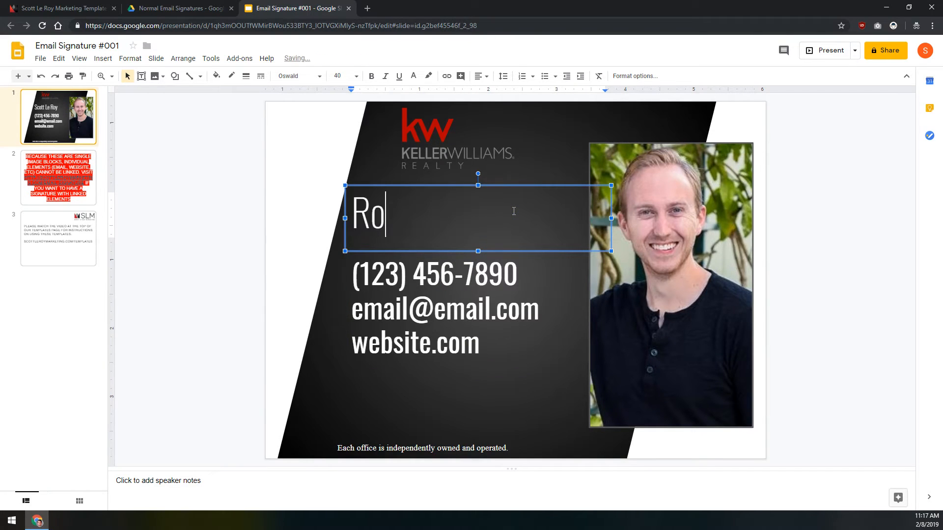
Step: Replace the phone, e-mail and website lines with the new agent's contact details
left_click(532, 271)
left_click(526, 270)
triple_click(526, 270)
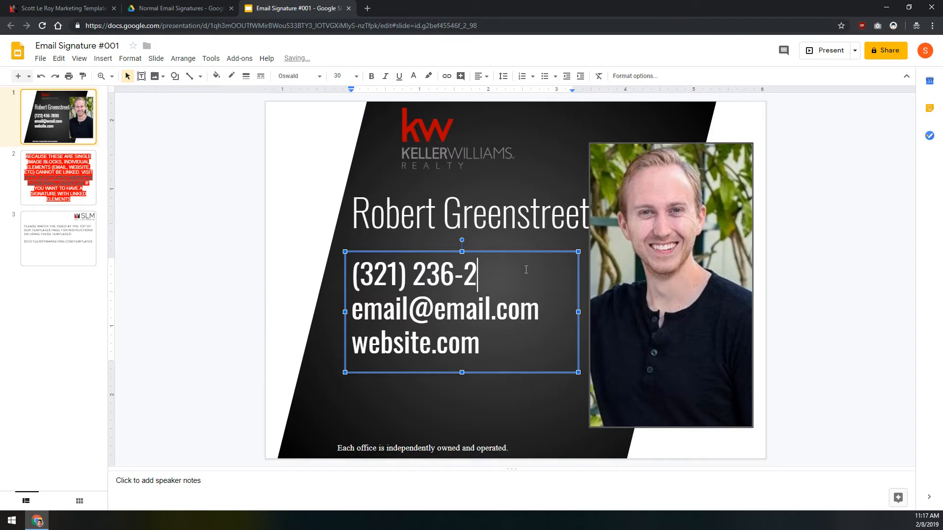
triple_click(545, 310)
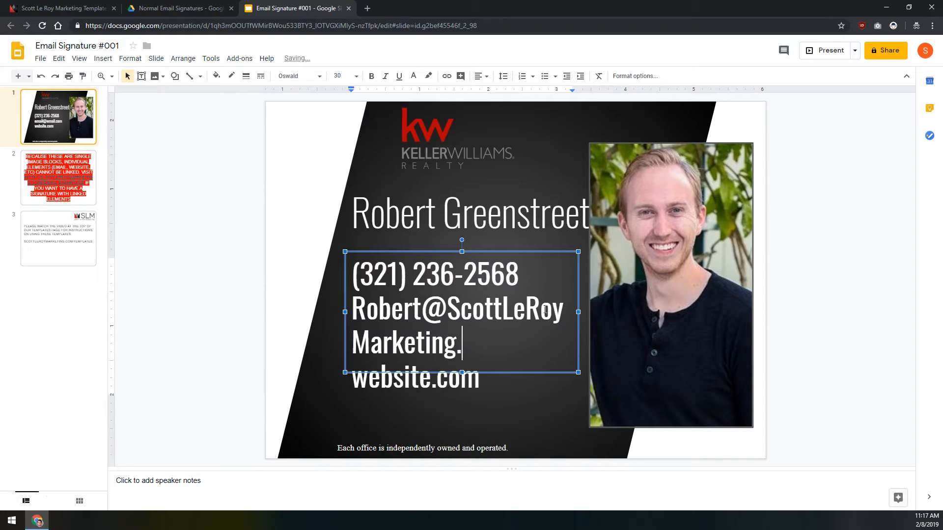
key("Down")
key("shift+Home")
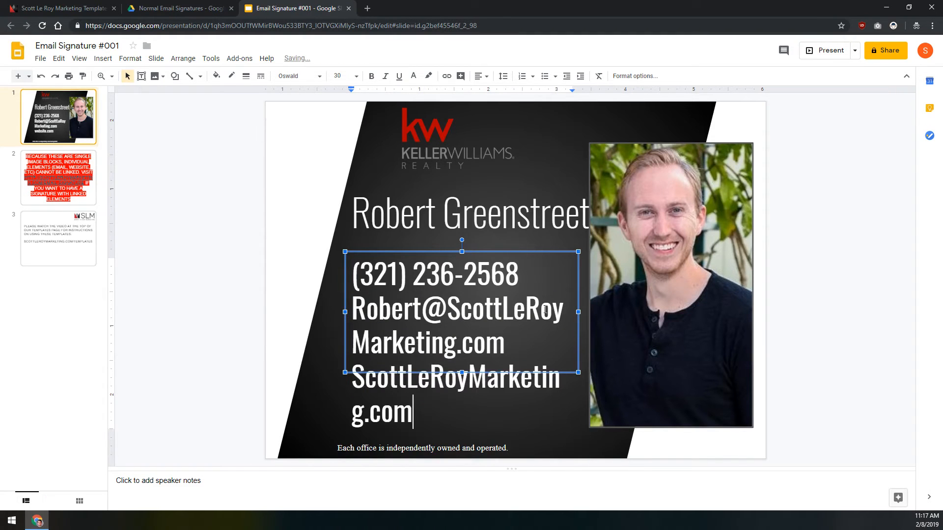
Step: Set all contact text to 20 pt and widen the text box so the e-mail fits on one line
left_click(470, 305)
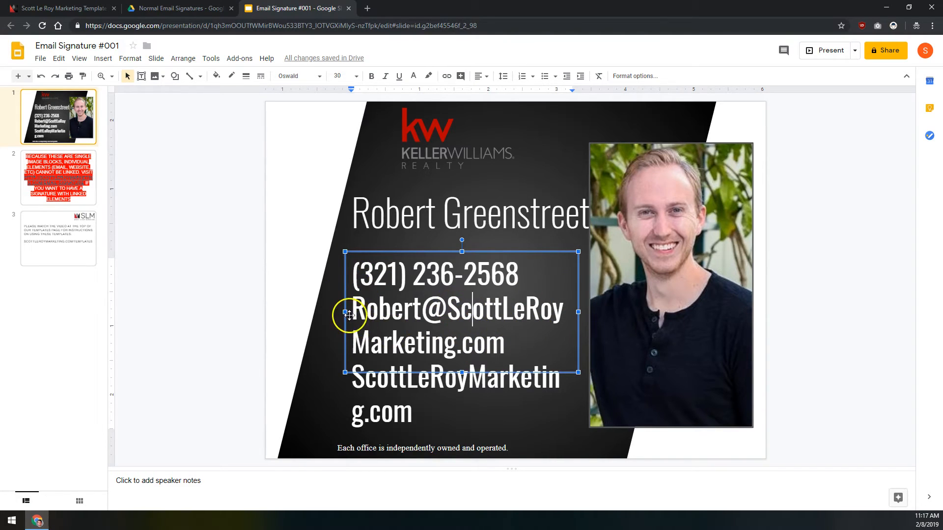
left_click_drag(347, 312, 329, 318)
left_click(469, 339)
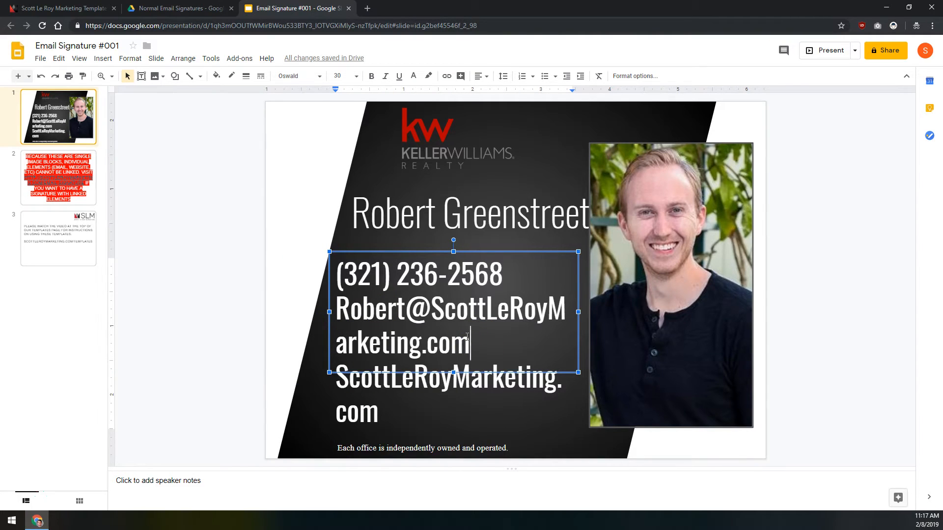
key("ctrl+a")
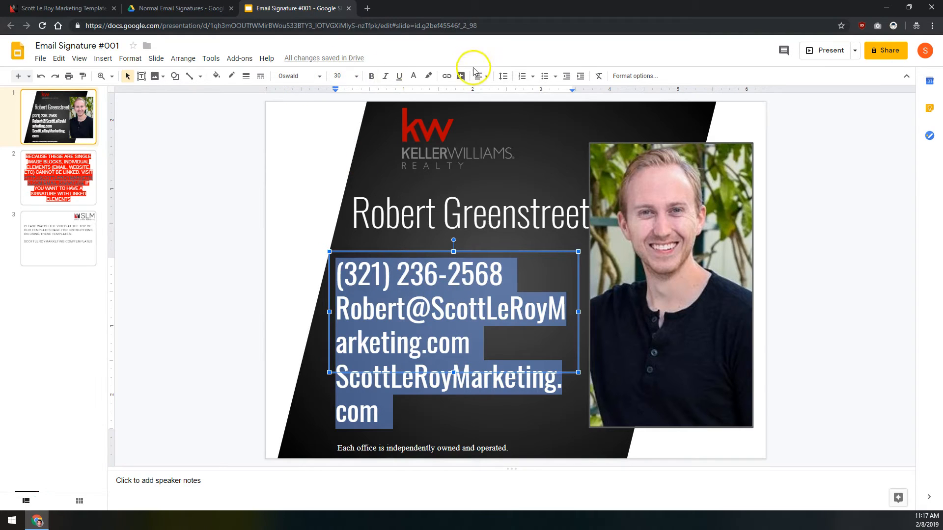
left_click(342, 75)
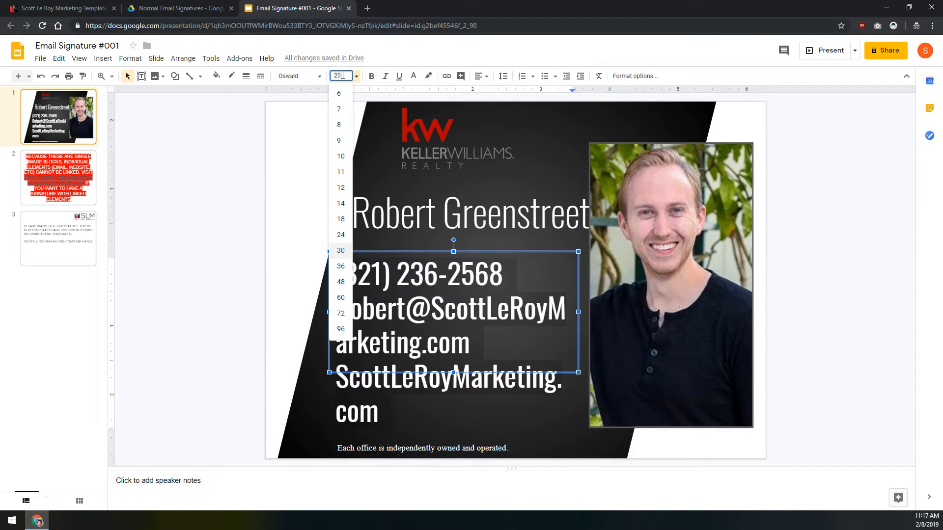
type("20")
key("Return")
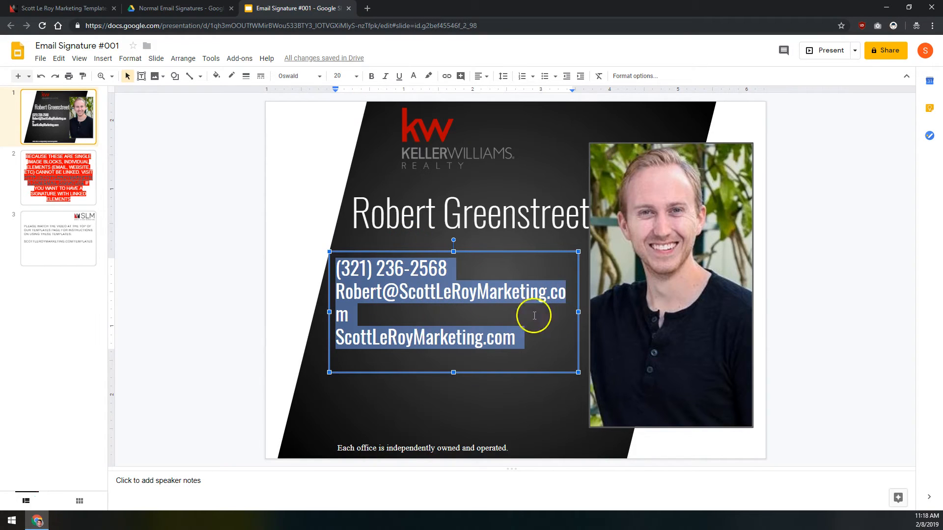
left_click_drag(579, 311, 587, 312)
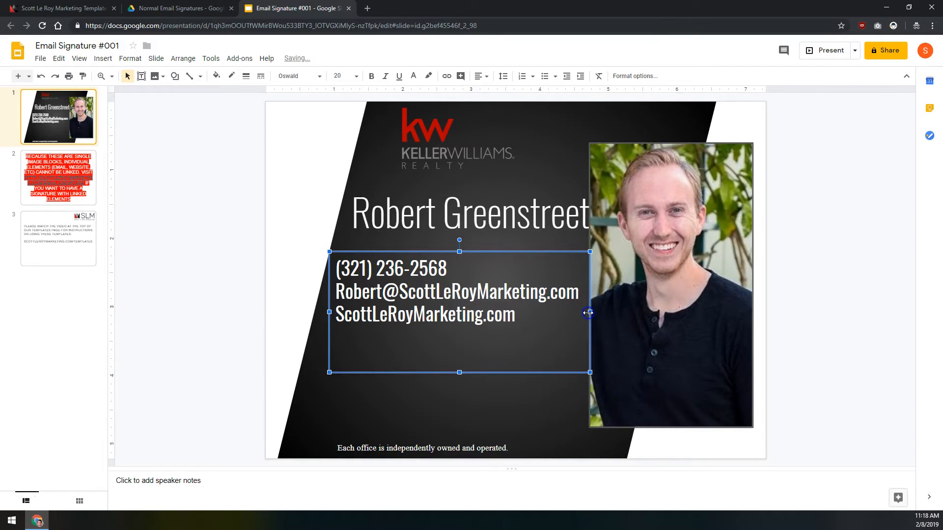
left_click(517, 289)
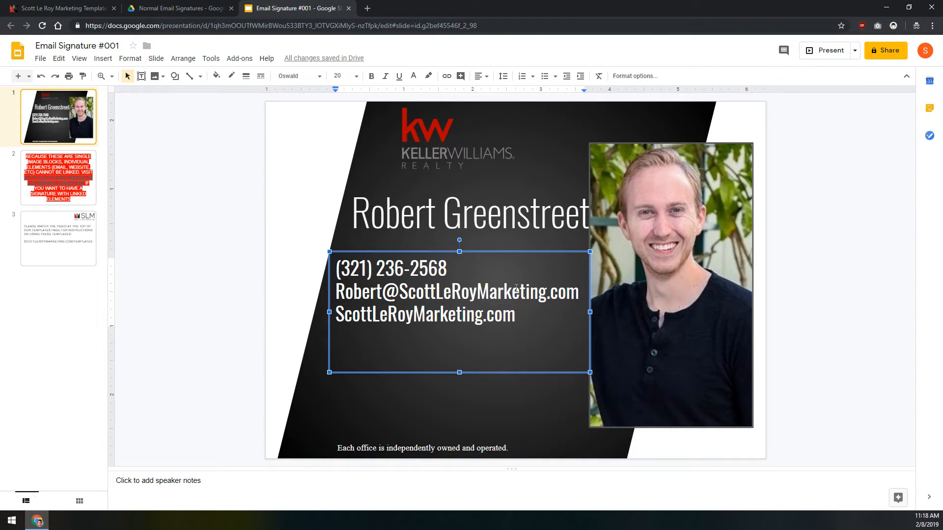
left_click(466, 294)
left_click(427, 138)
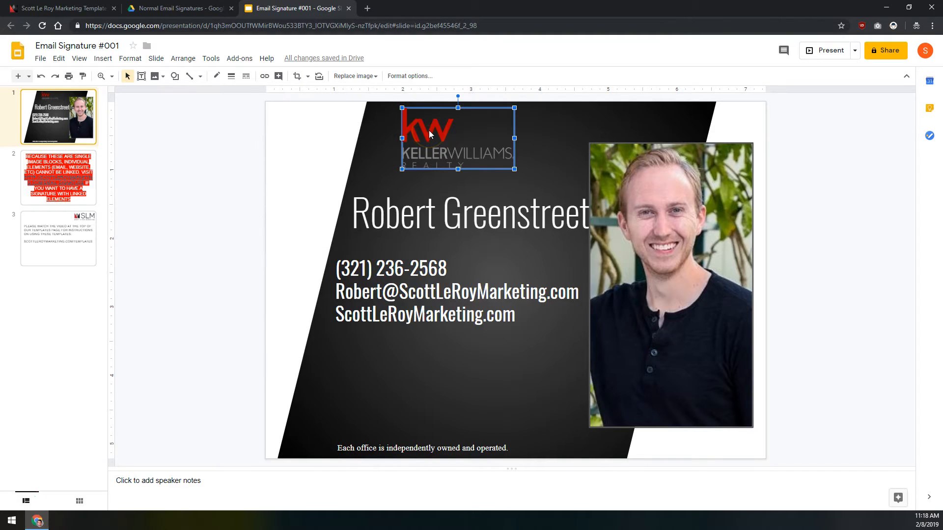
Step: Replace the logo with White KW Only.png uploaded from the Work folder
right_click(429, 131)
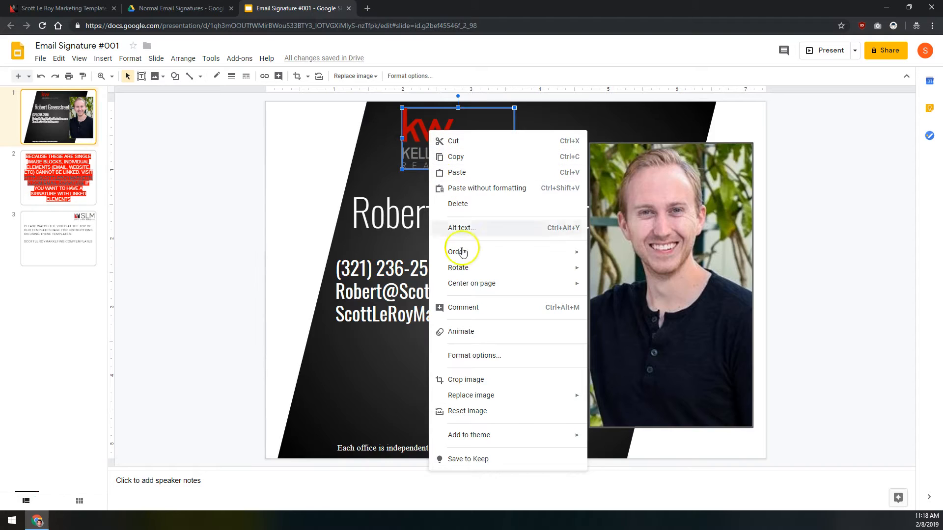
mouse_move(497, 396)
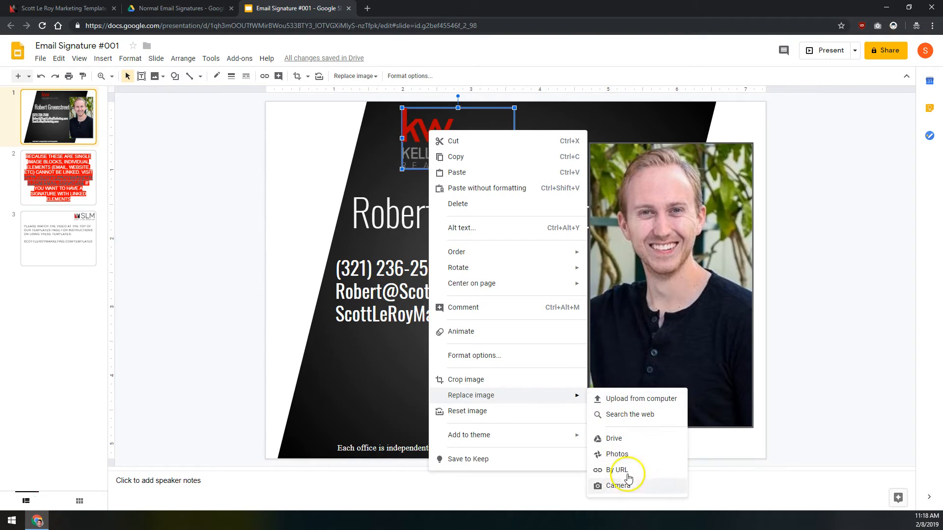
left_click(616, 402)
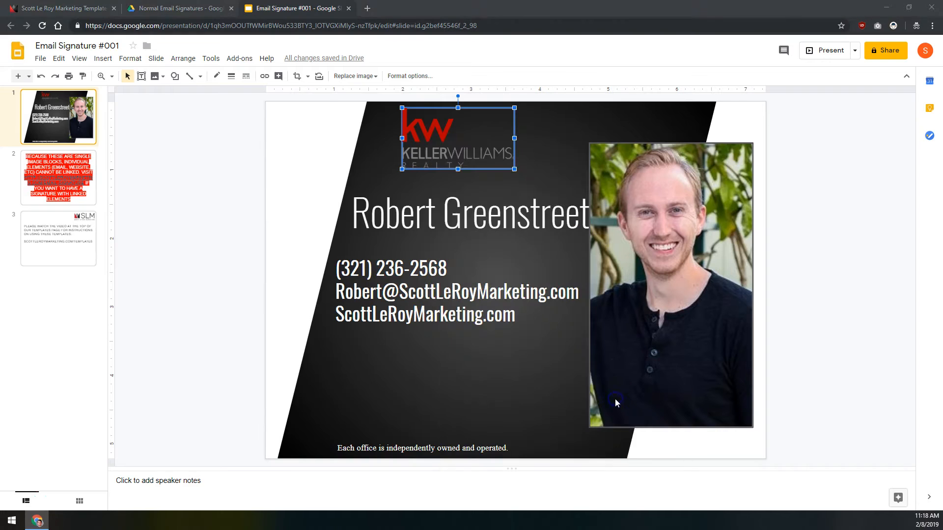
double_click(135, 57)
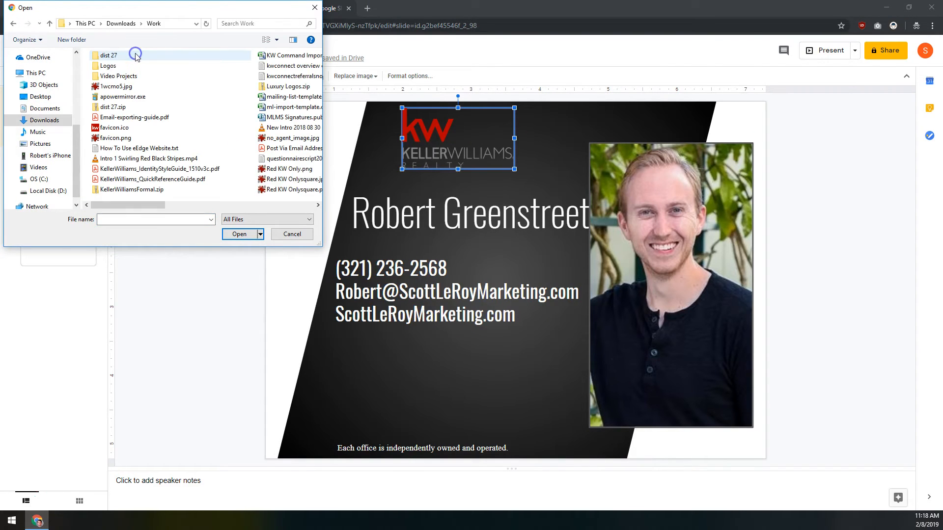
scroll(238, 128, "down", 5)
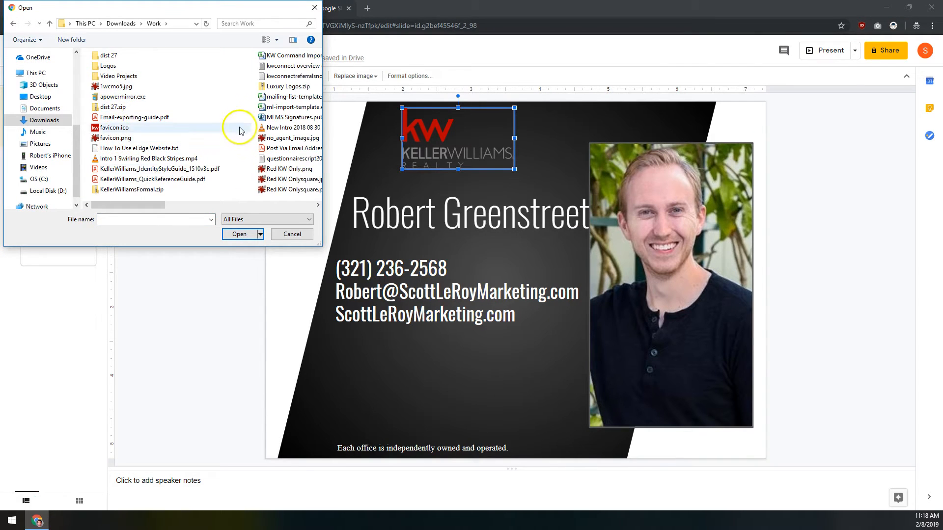
left_click(288, 139)
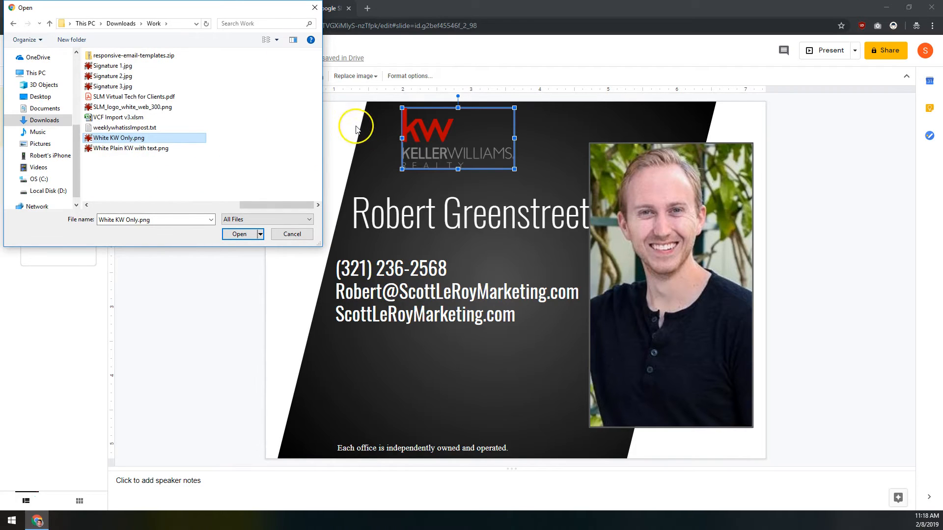
double_click(122, 140)
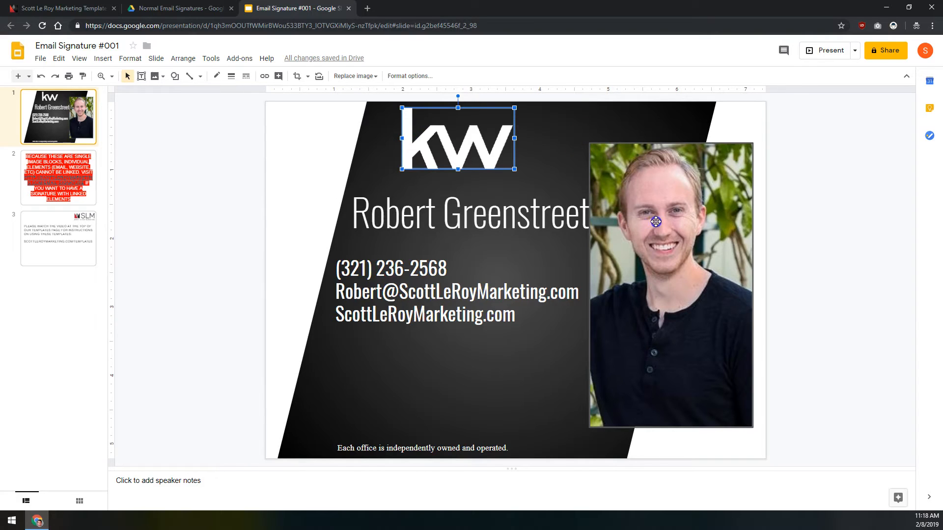
Step: Replace the headshot photo with no_agent_image.jpg uploaded from the computer
left_click(695, 249)
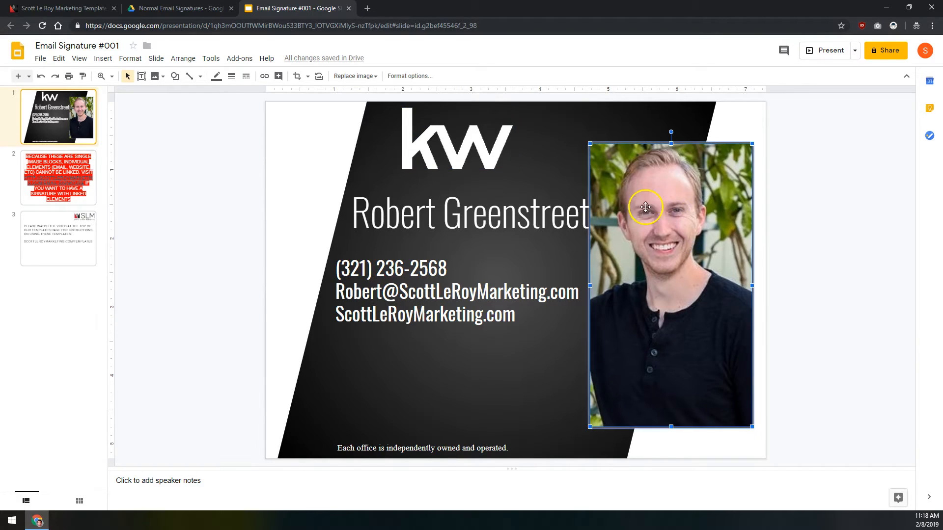
right_click(650, 240)
mouse_move(750, 436)
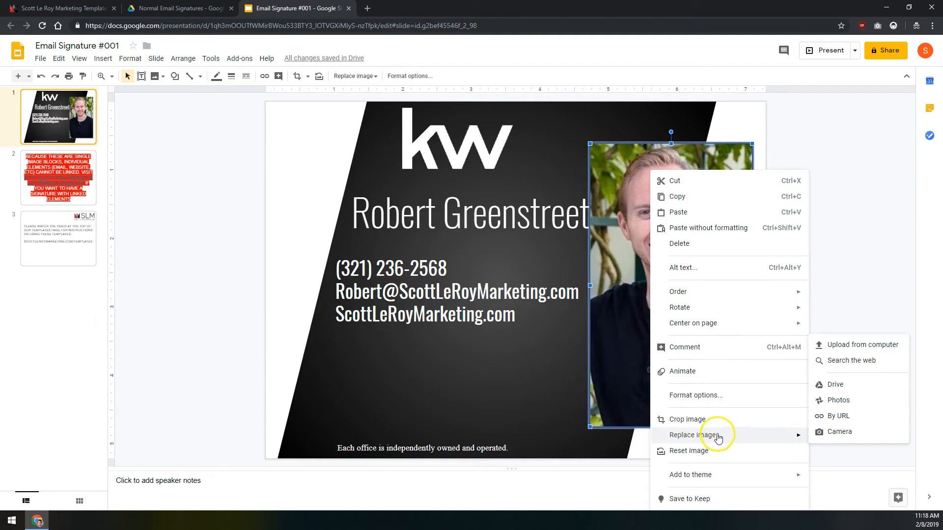
left_click(848, 345)
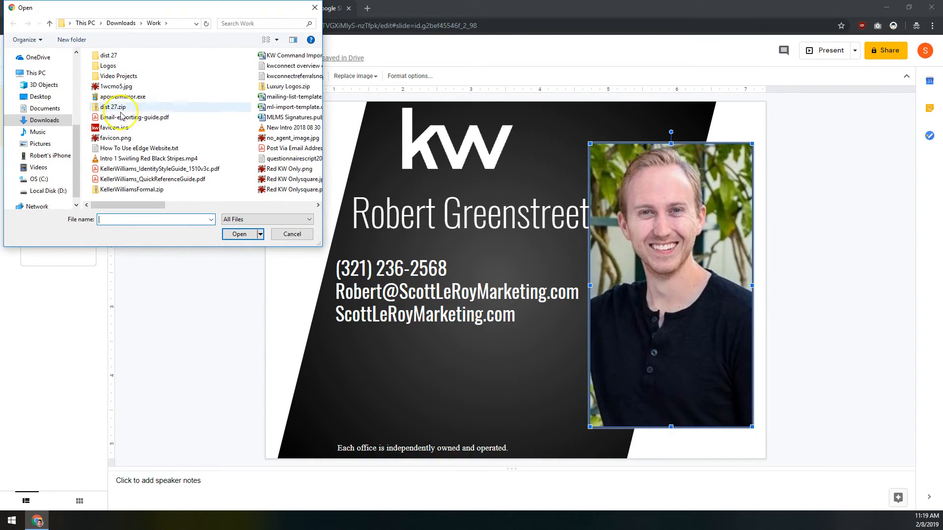
left_click(285, 139)
left_click(237, 234)
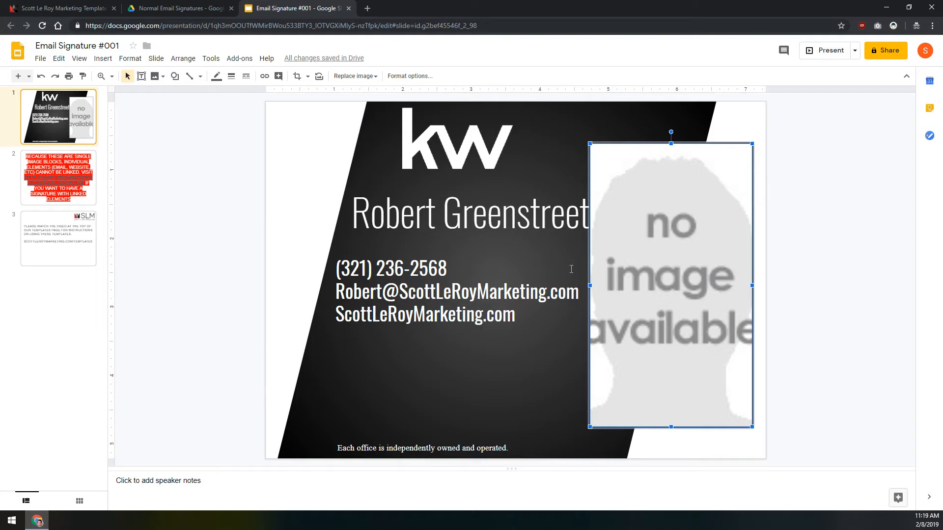
left_click(362, 372)
Step: Drag the slanted black shape left and pull its top-right handle inward to narrow it
left_click(323, 399)
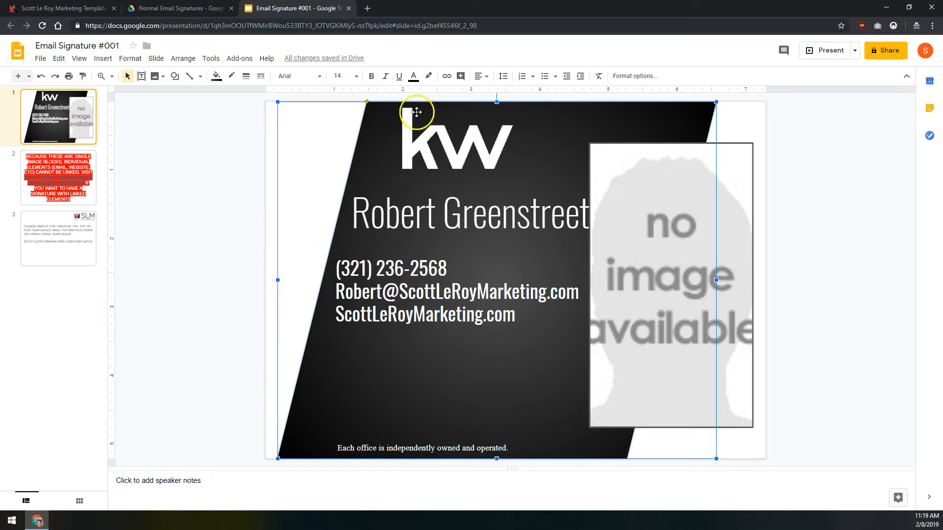
mouse_move(608, 109)
left_mouse_down()
mouse_move(545, 110)
mouse_move(604, 112)
left_mouse_up()
left_click_drag(708, 102, 663, 102)
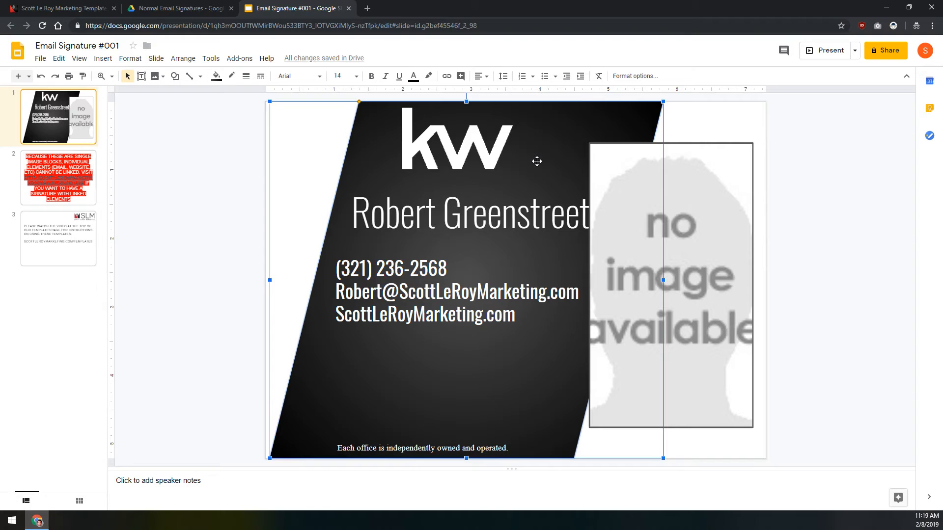
left_click(41, 64)
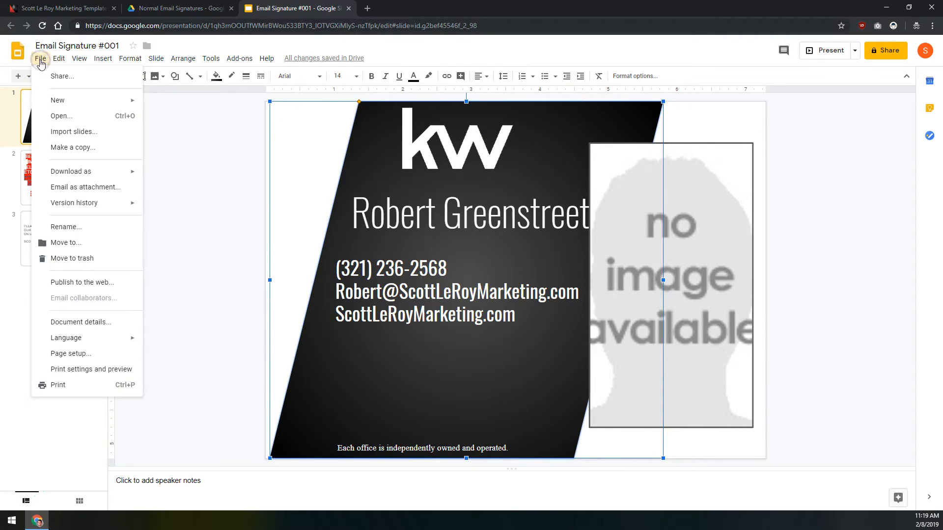
left_click(84, 172)
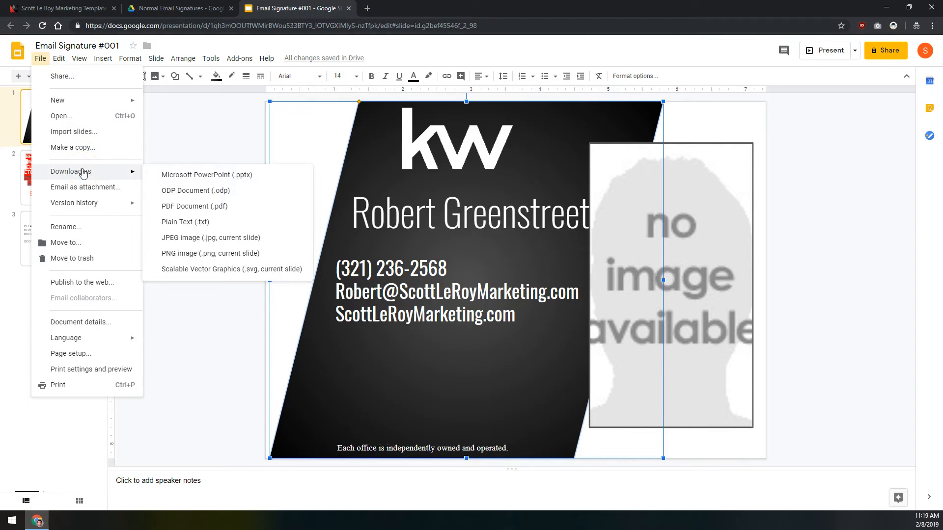
left_click(135, 173)
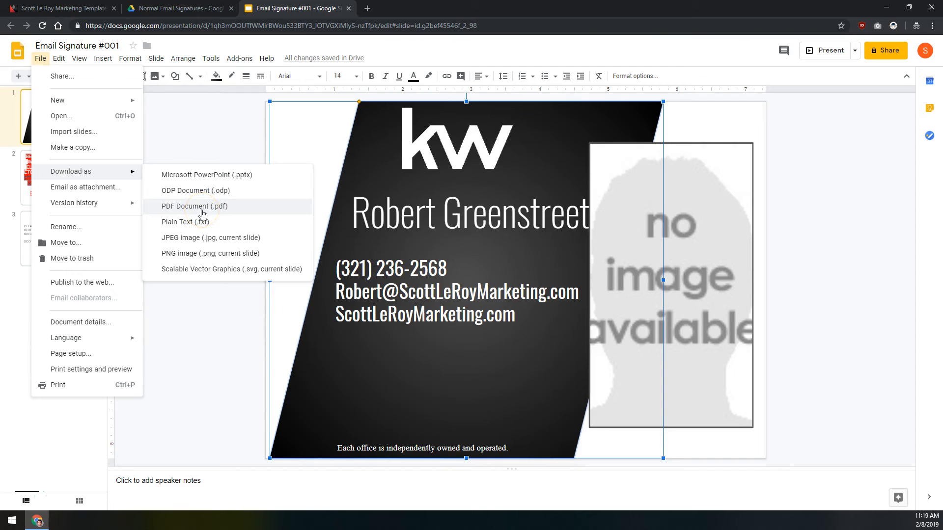
left_click(204, 243)
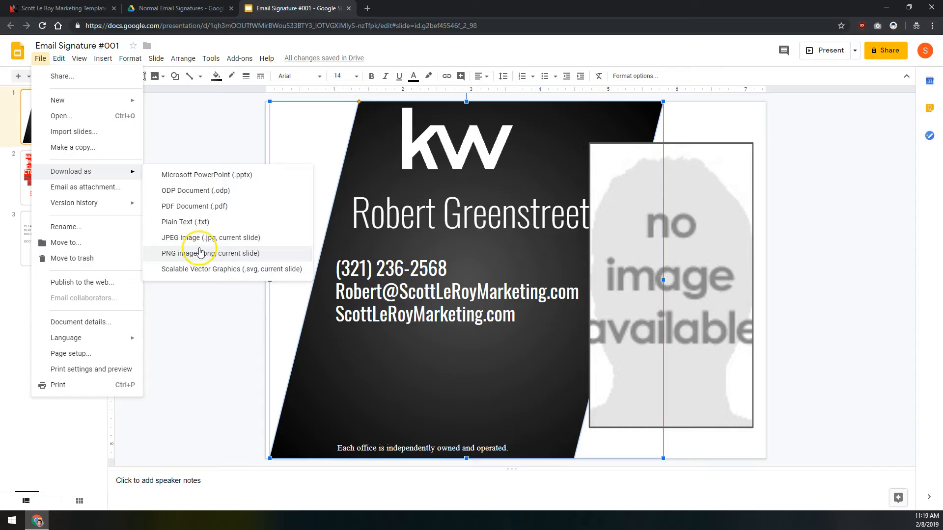
left_click(201, 241)
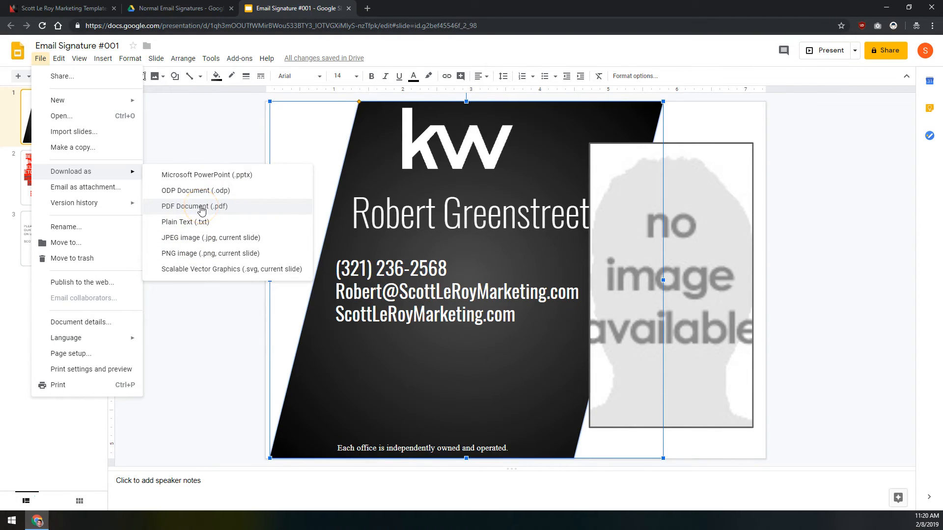
left_click(201, 208)
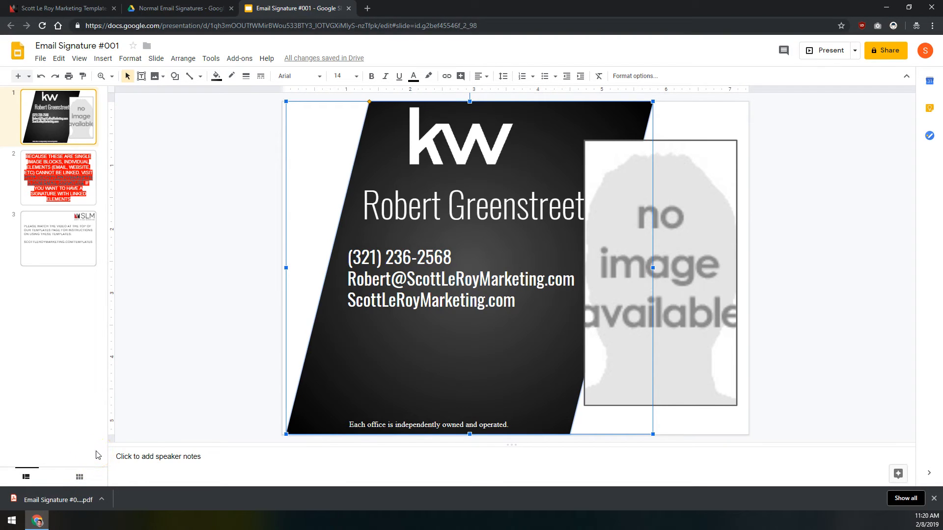
left_click(92, 492)
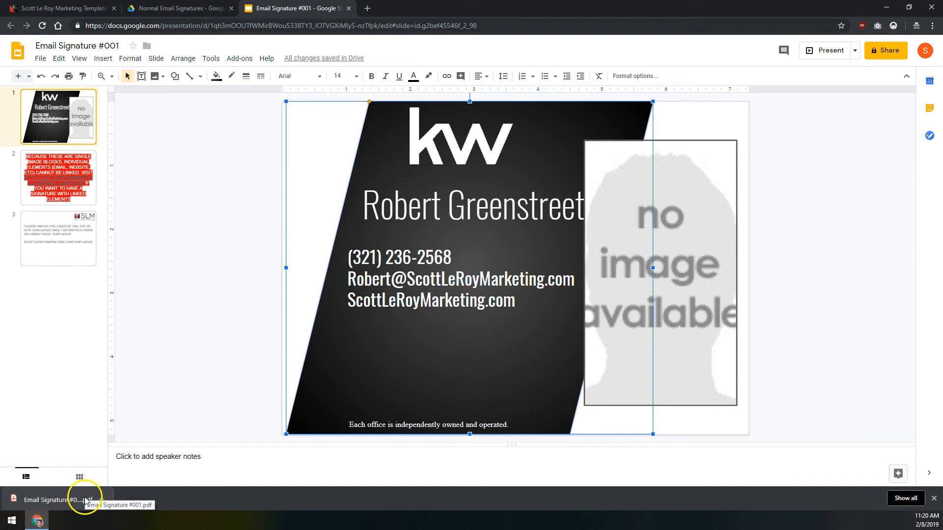
left_click(158, 322)
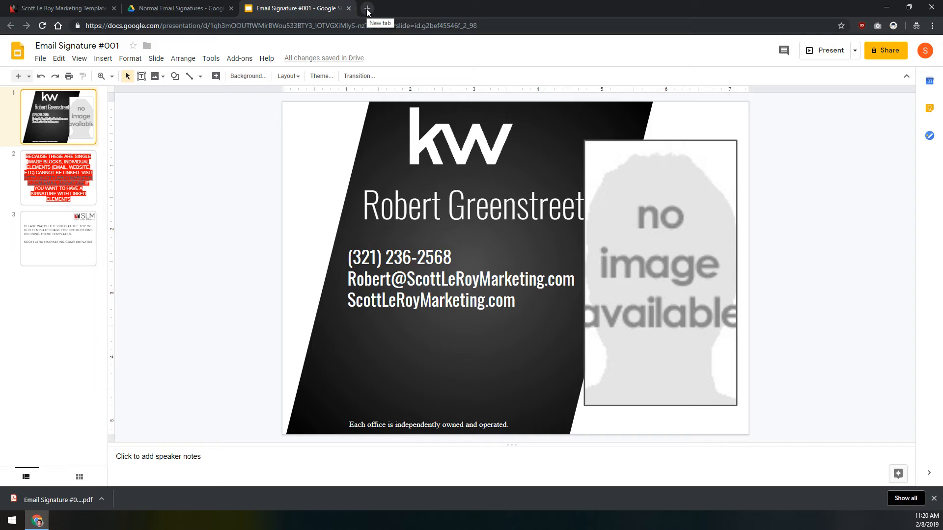
Step: Load pdf2jpg.net, the free online PDF-to-JPG converter, in a new Chrome tab
left_click(367, 9)
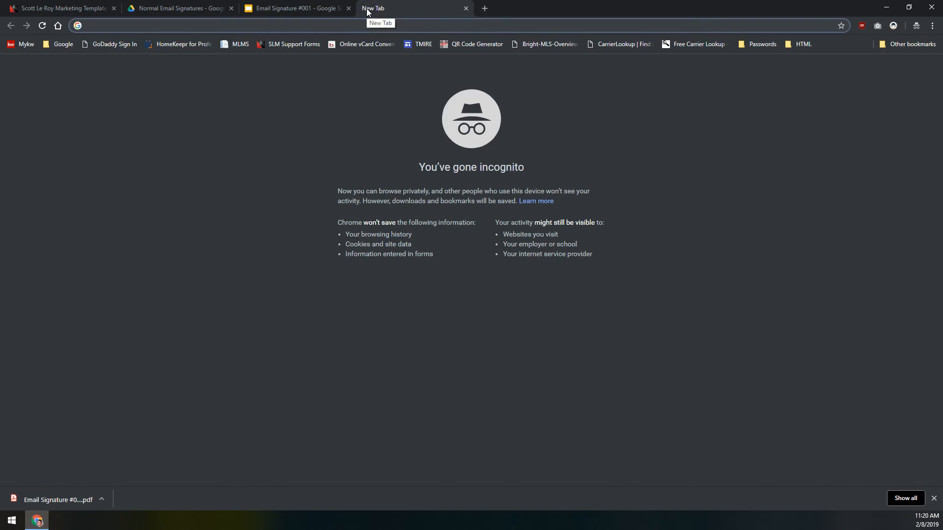
left_click(329, 27)
type("pdf2")
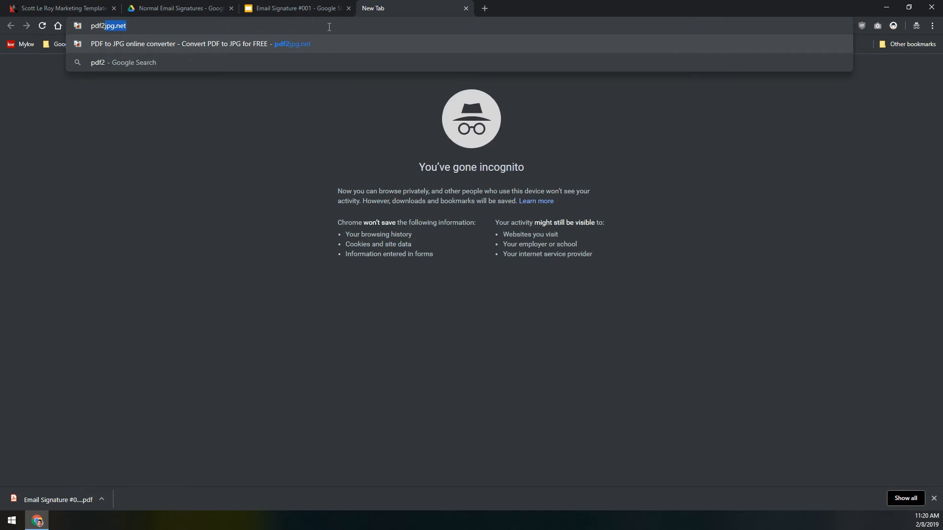
type("jpg.net")
key("Return")
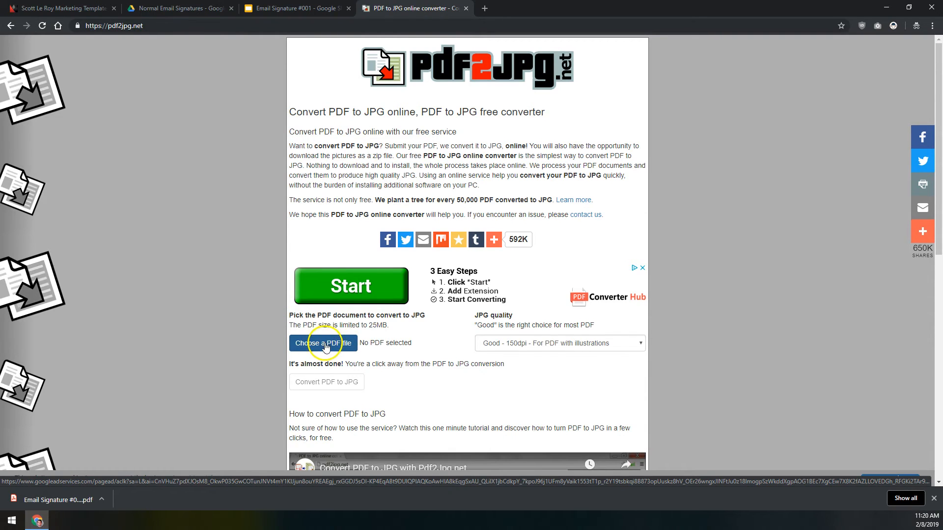
Step: Choose Email Signature #001.pdf from the Downloads folder as the PDF to convert
left_click(323, 345)
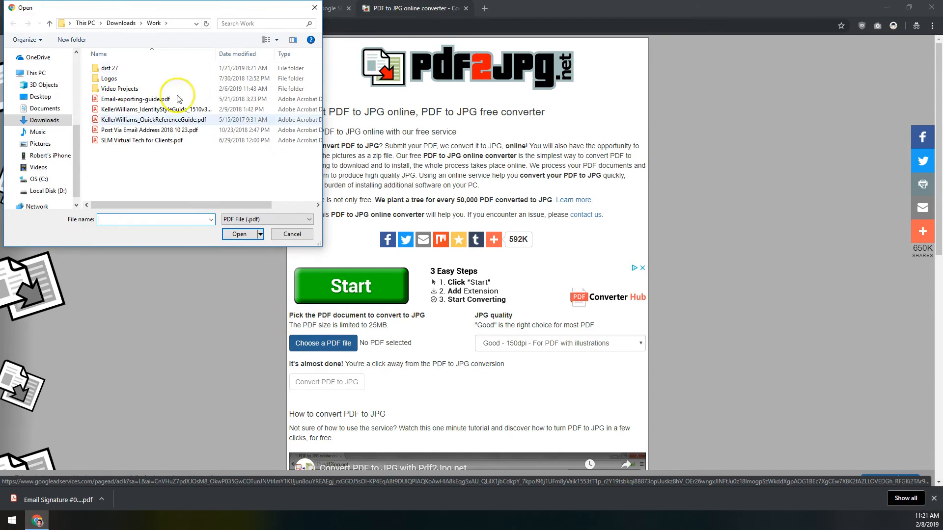
left_click(118, 23)
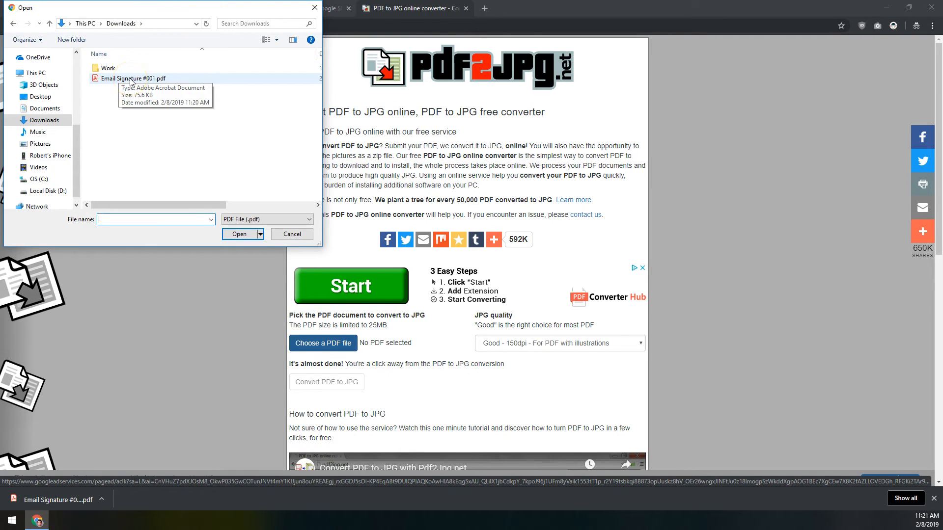
left_click(131, 78)
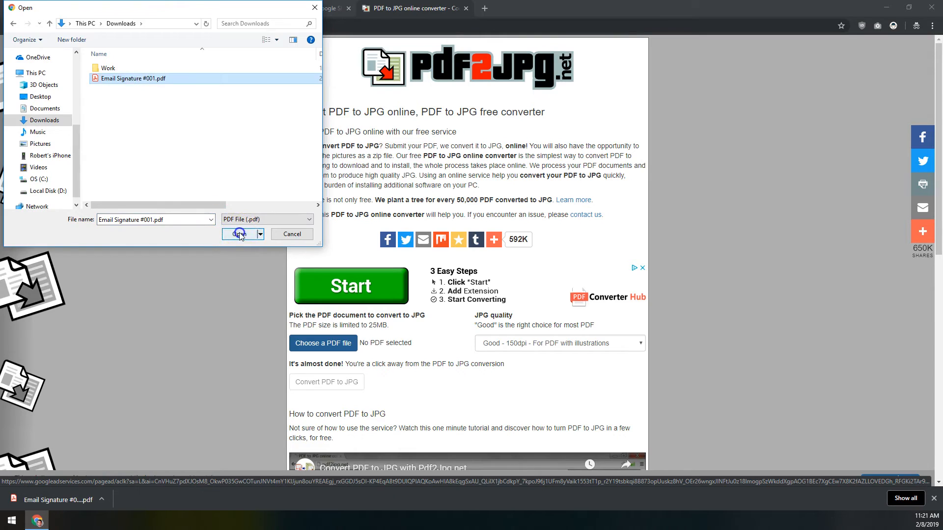
left_click(239, 234)
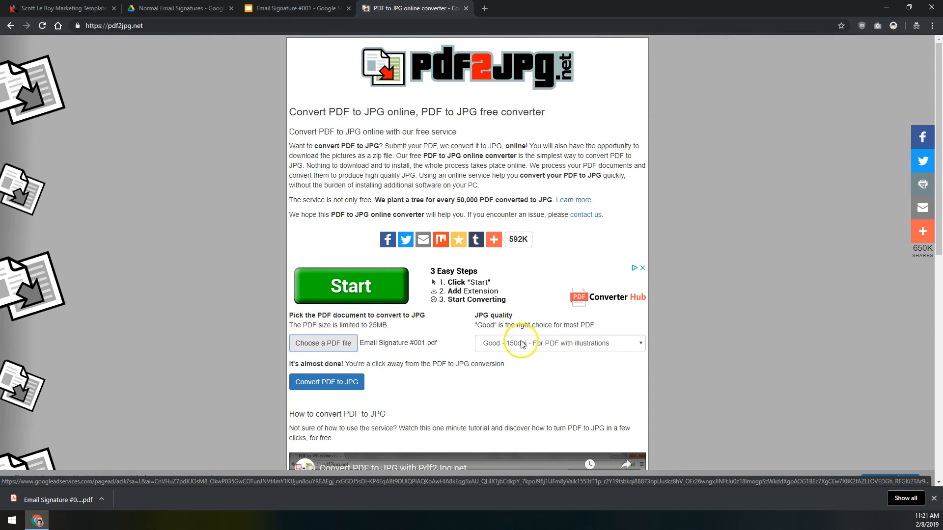
Step: Keep JPG quality at Good - 150dpi and convert the PDF to JPG
left_click(544, 345)
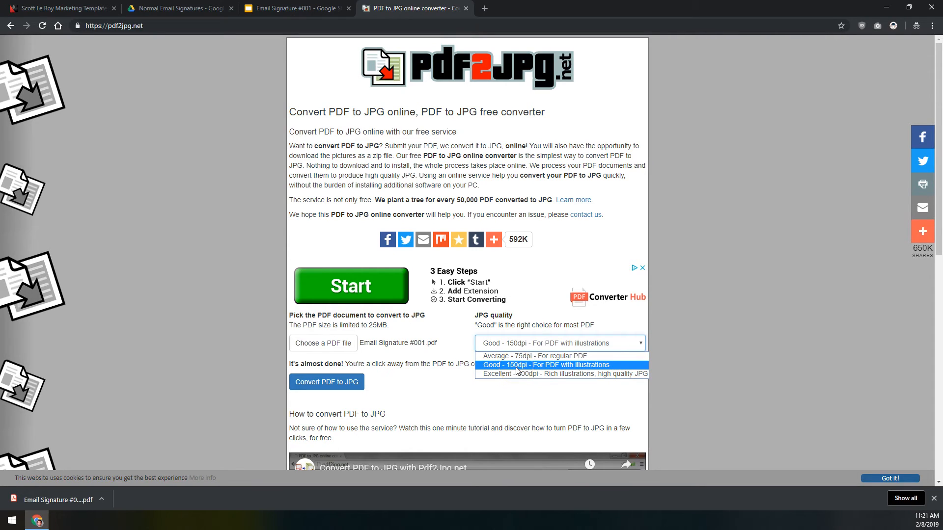
left_click(520, 377)
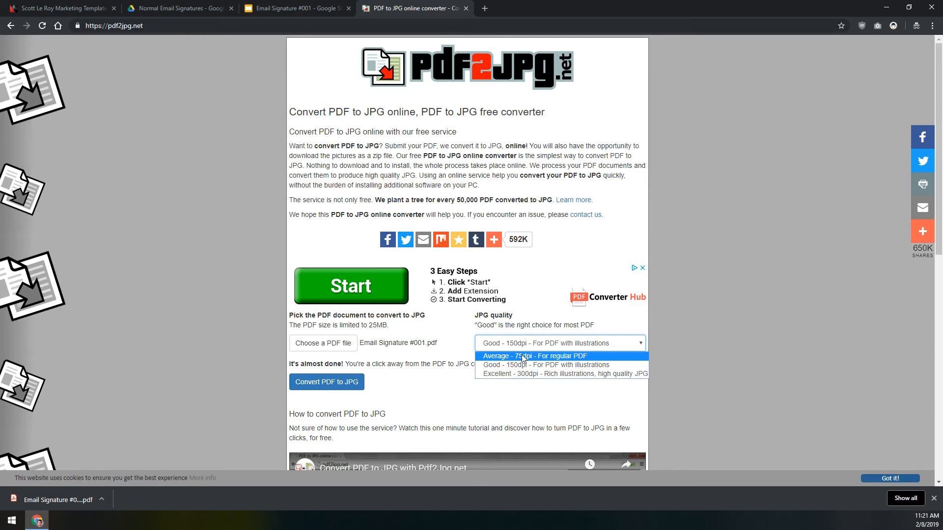
left_click(517, 364)
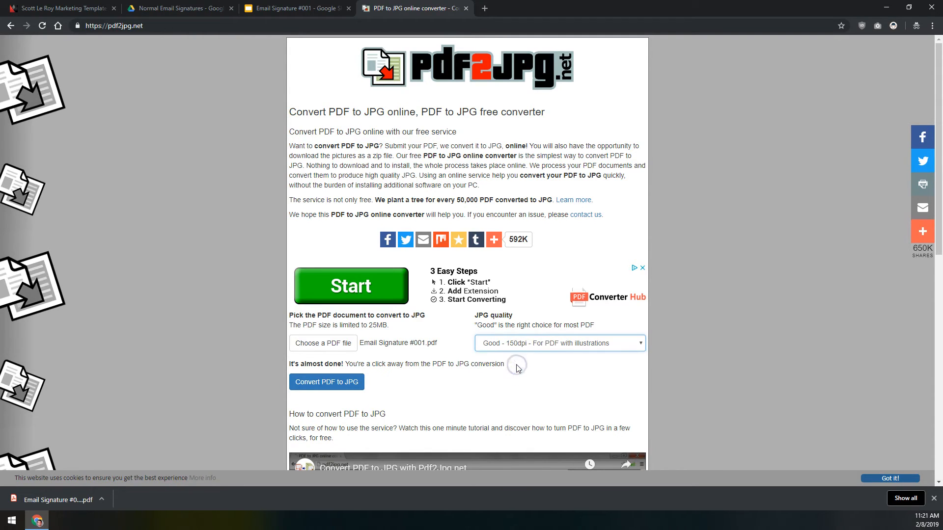
left_click(326, 382)
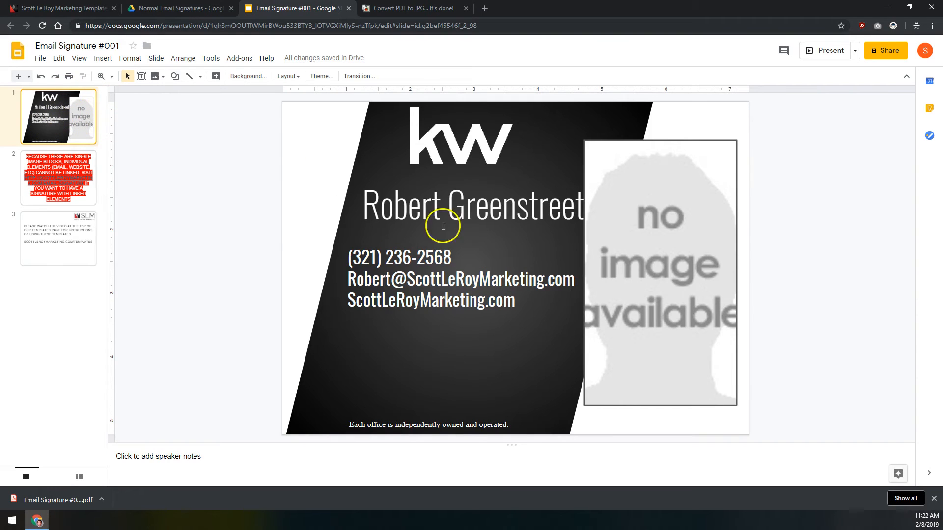
Step: Look over slides 2, 3 and 1 of the signature deck, then return to the pdf2jpg results
left_click(42, 178)
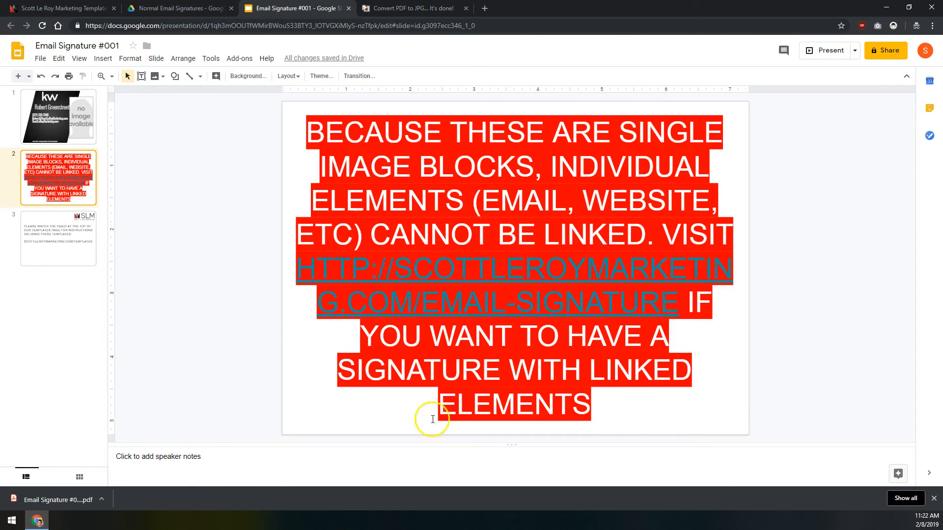
left_click(58, 243)
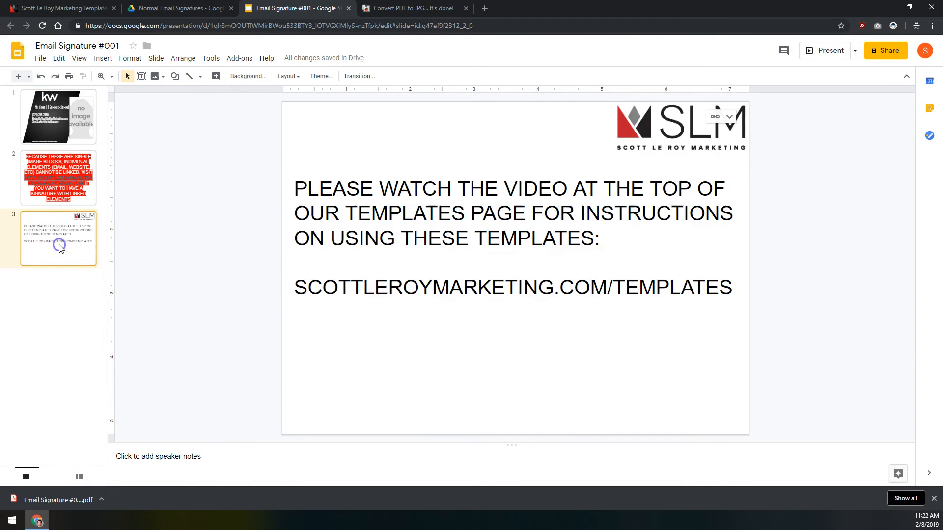
left_click_drag(440, 193, 515, 286)
left_click(572, 286)
left_click(312, 201)
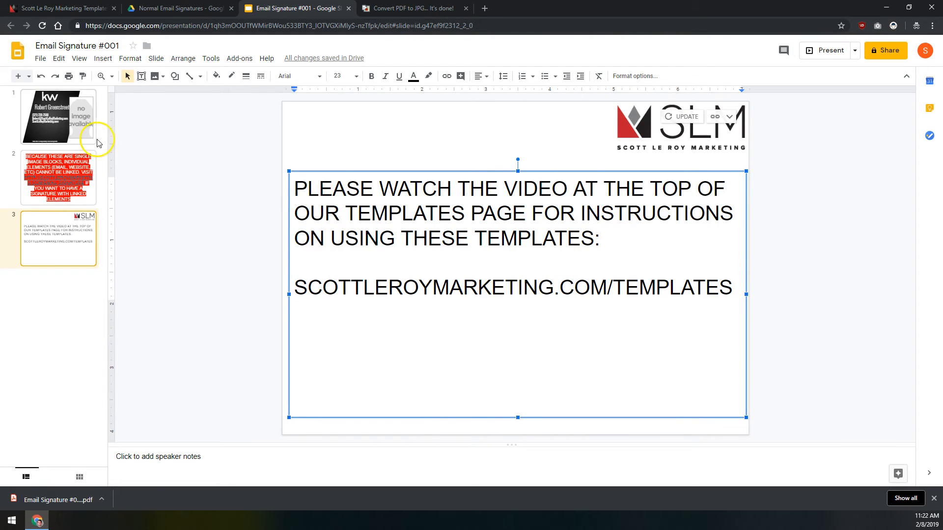
left_click(53, 121)
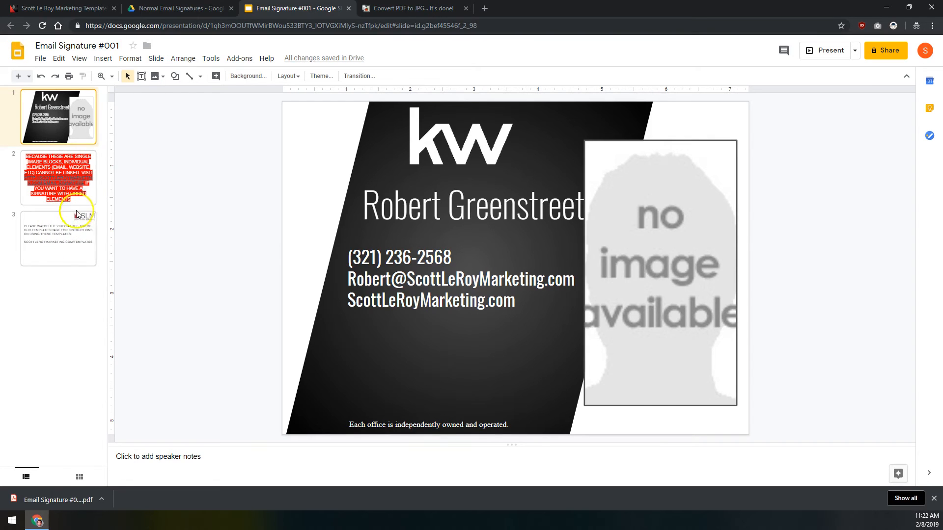
left_click(406, 10)
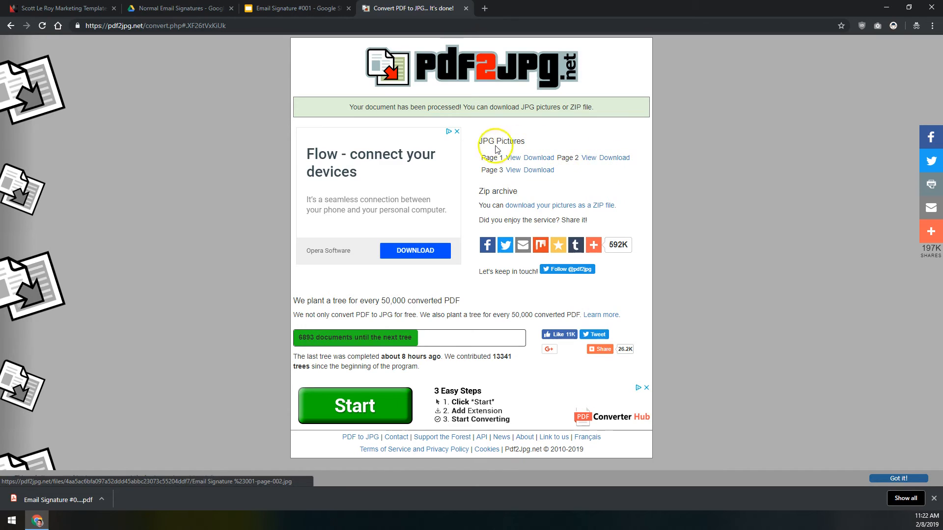
Step: Download the Page 1 JPG as Email Signature #001-page-001.jpg
left_click(539, 157)
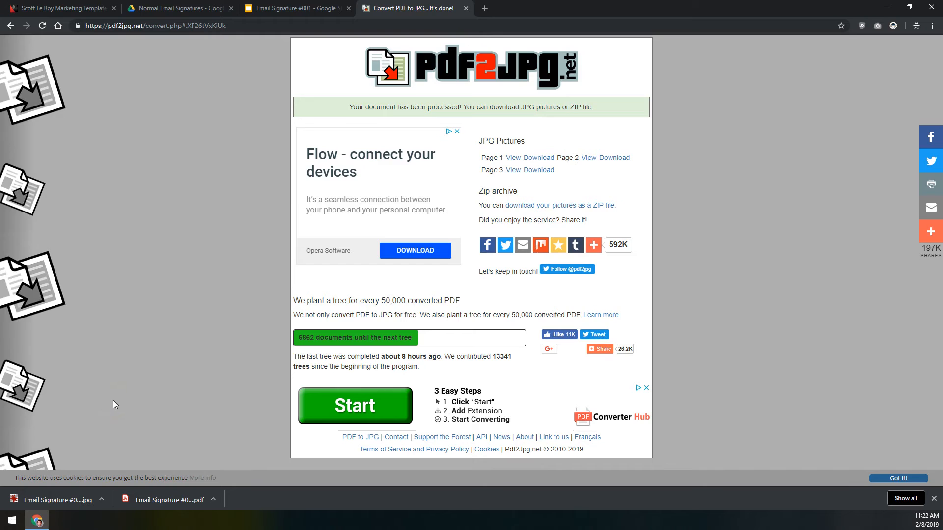
left_click(434, 24)
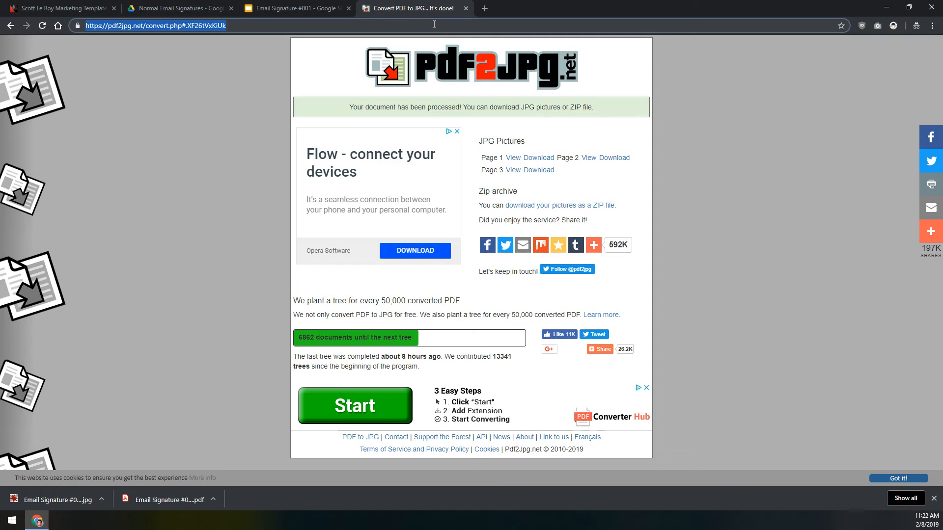
Step: Go to myKW, enter the login credentials, and open File Manager from the myMarketing menu
type("mykw.kw.com")
key("Return")
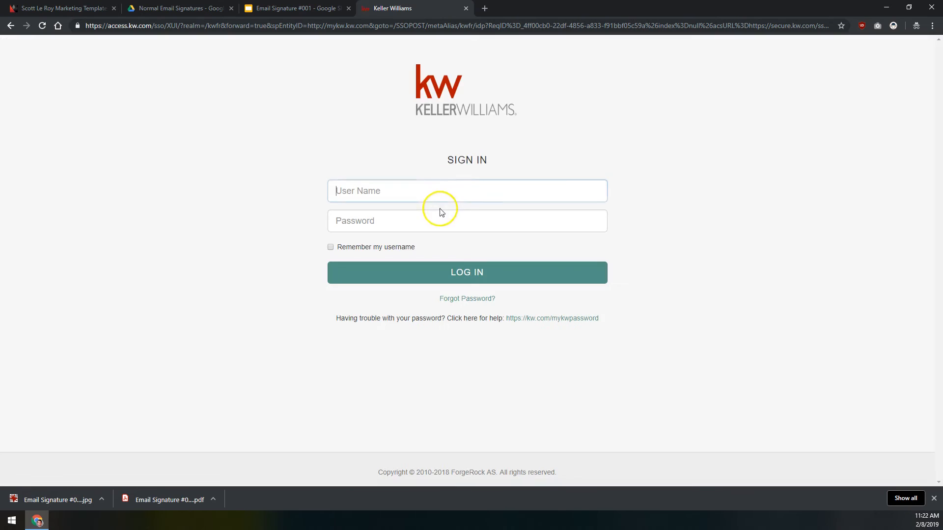
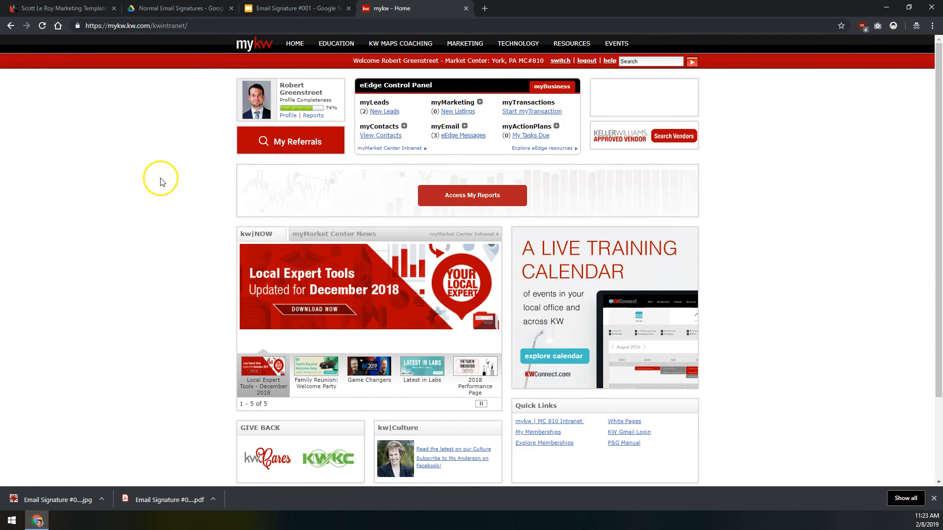
scroll(187, 152, "up", 5)
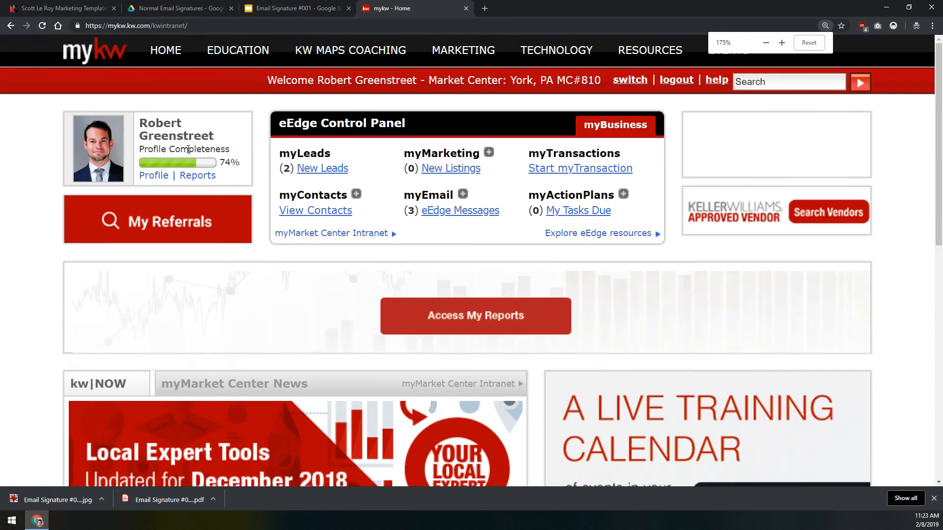
left_click_drag(255, 134, 475, 171)
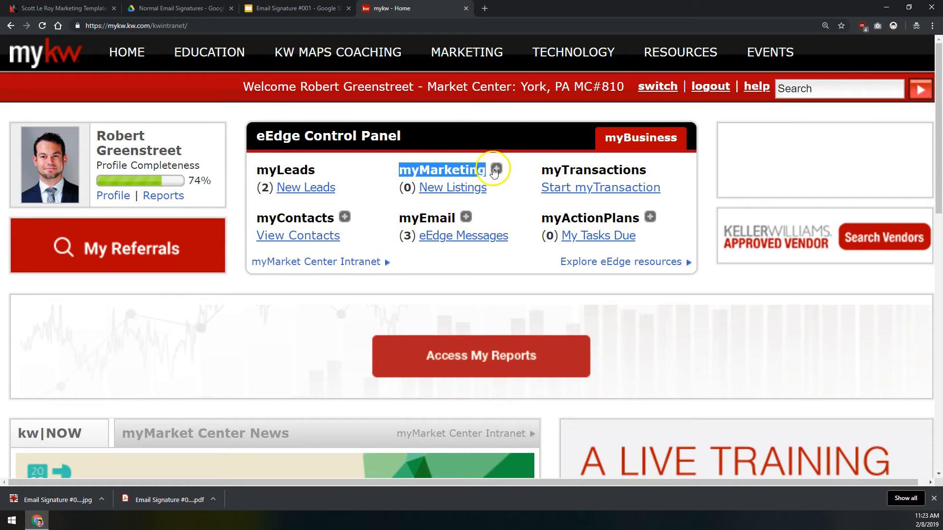
left_click(496, 170)
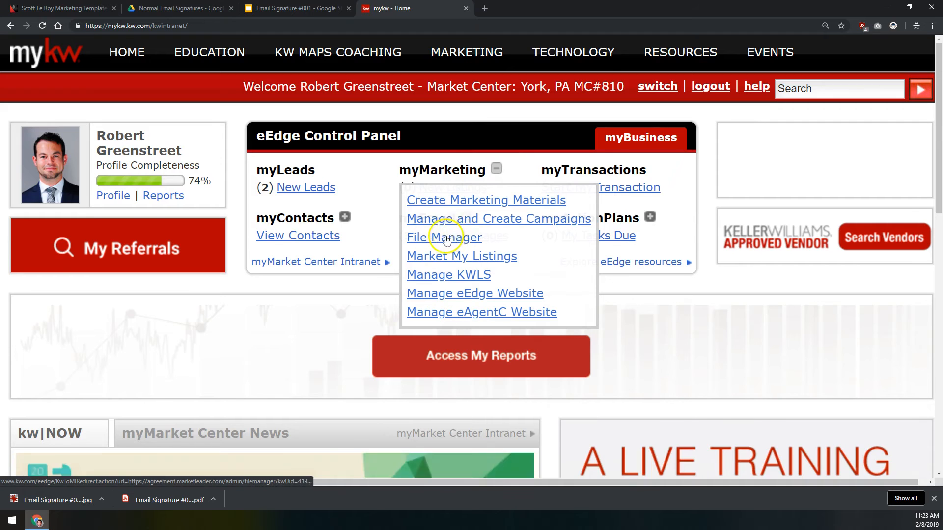
left_click(446, 238)
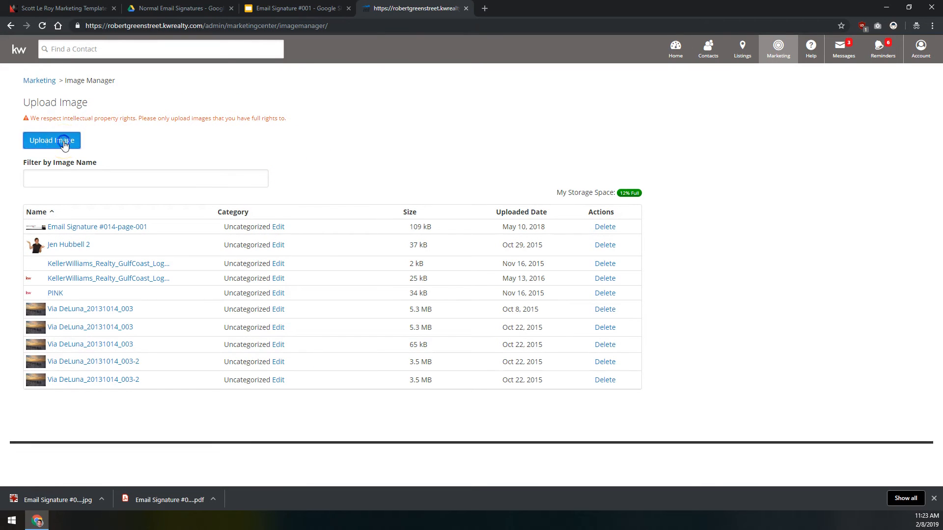
Step: Upload Email Signature #001-page-001.jpg (65 kB) to the Image Manager and close the upload window
left_click(64, 144)
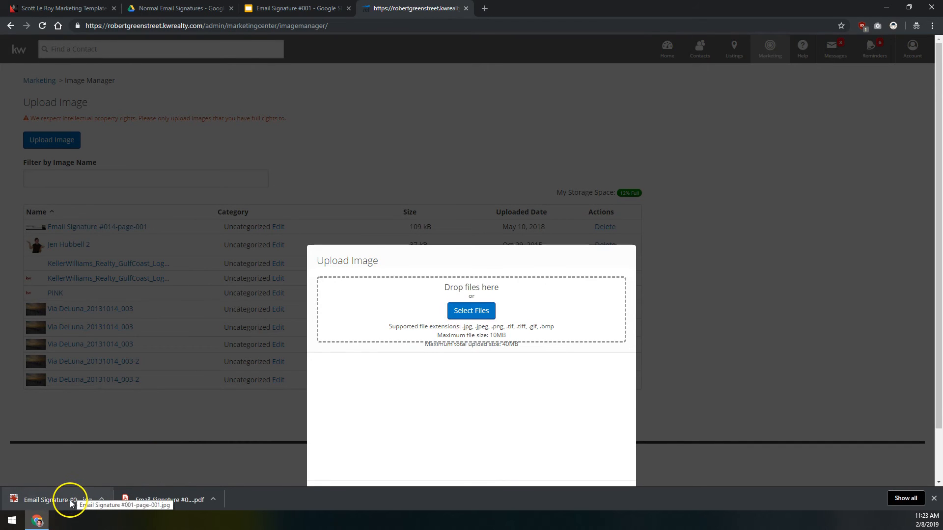
mouse_move(68, 503)
left_mouse_down()
mouse_move(173, 432)
mouse_move(428, 309)
mouse_move(78, 503)
left_mouse_up()
left_click(486, 311)
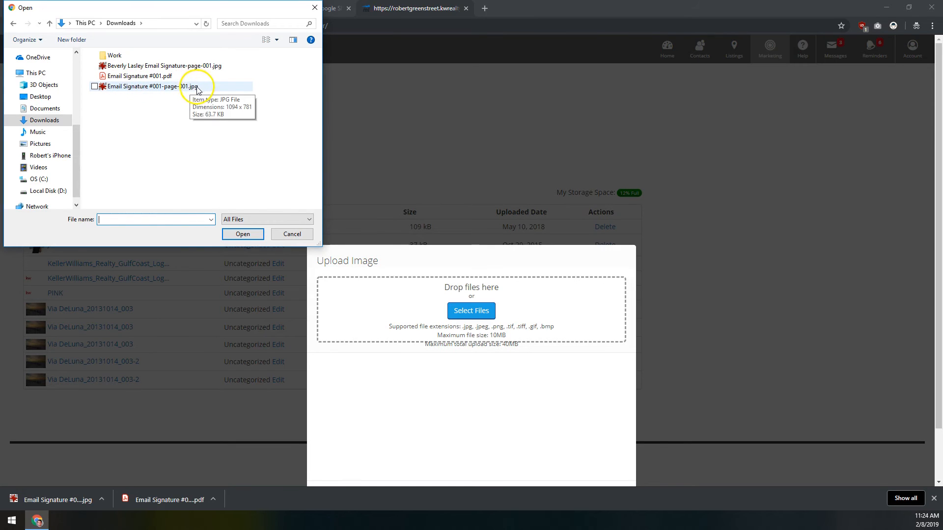
left_click(192, 91)
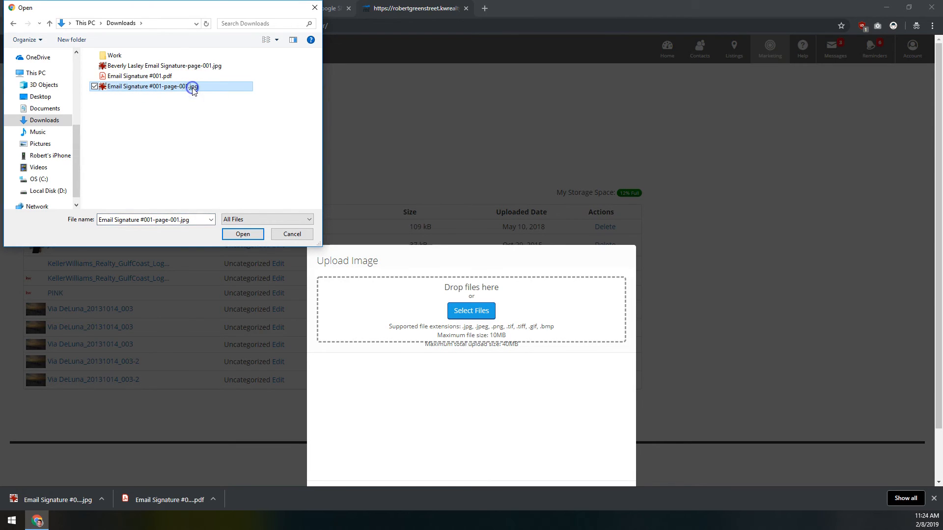
left_click(243, 234)
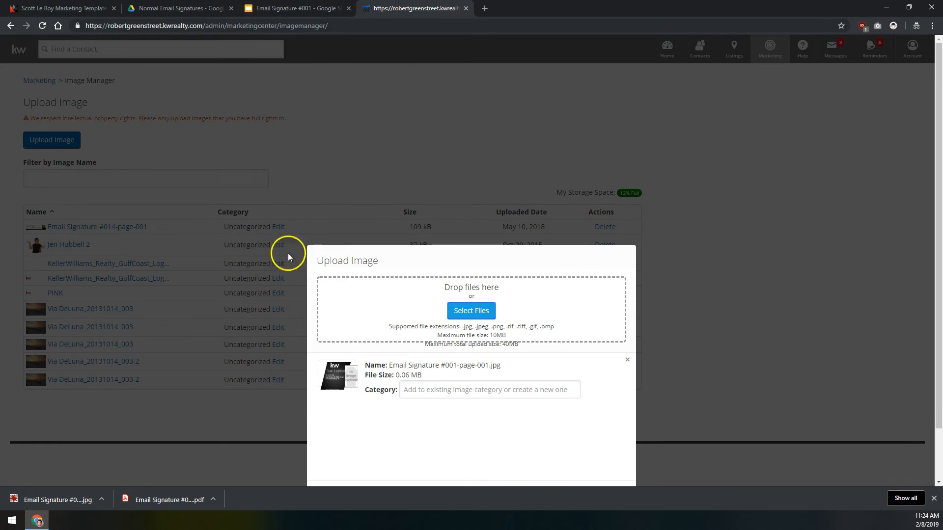
scroll(404, 295, "down", 2)
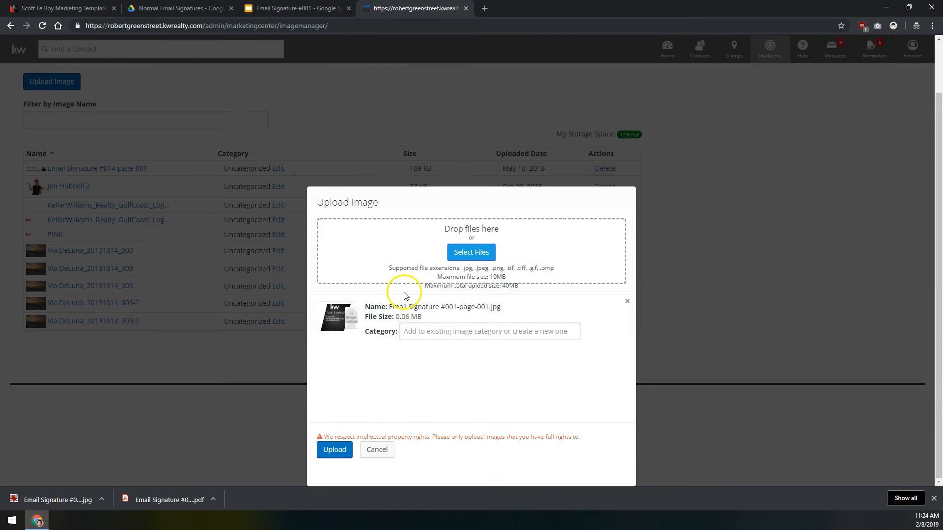
left_click(336, 450)
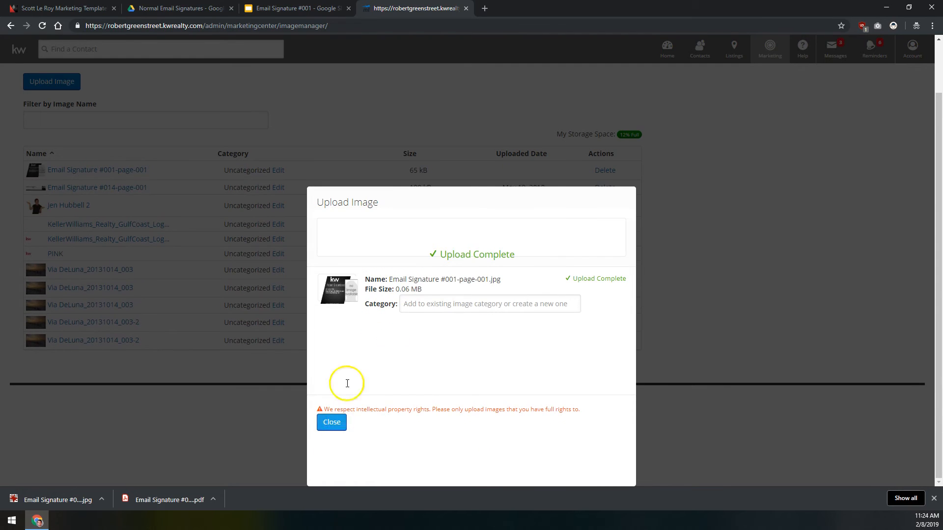
left_click_drag(431, 261, 538, 249)
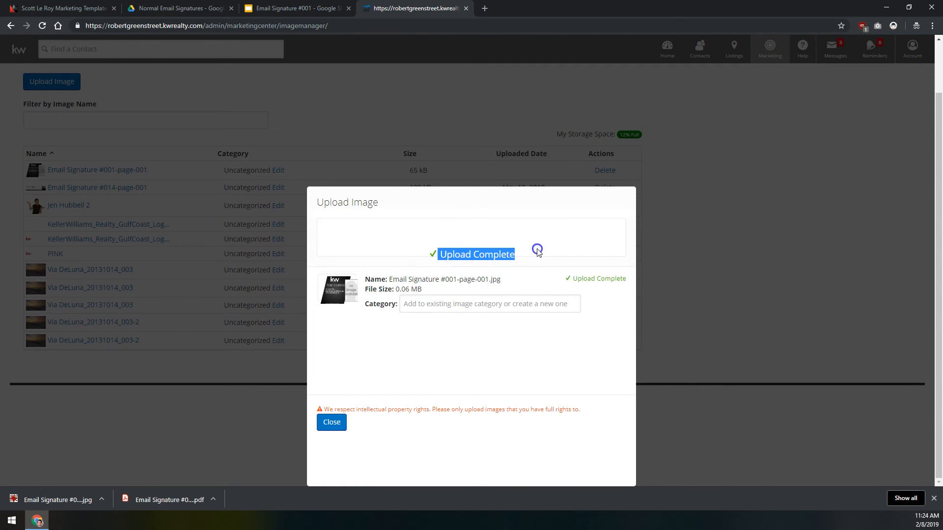
left_click(337, 424)
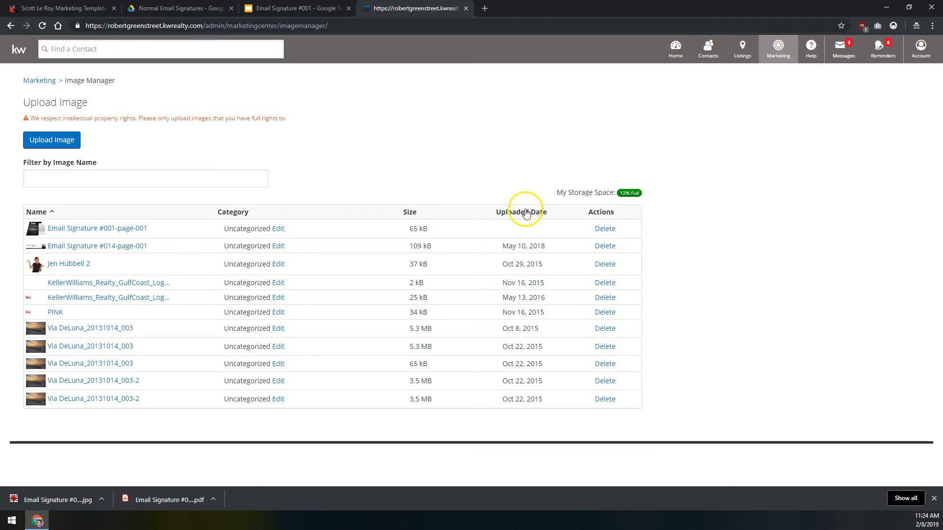
Step: Sort images newest first, preview Email Signature #001-page-001, and copy its image address
left_click(510, 213)
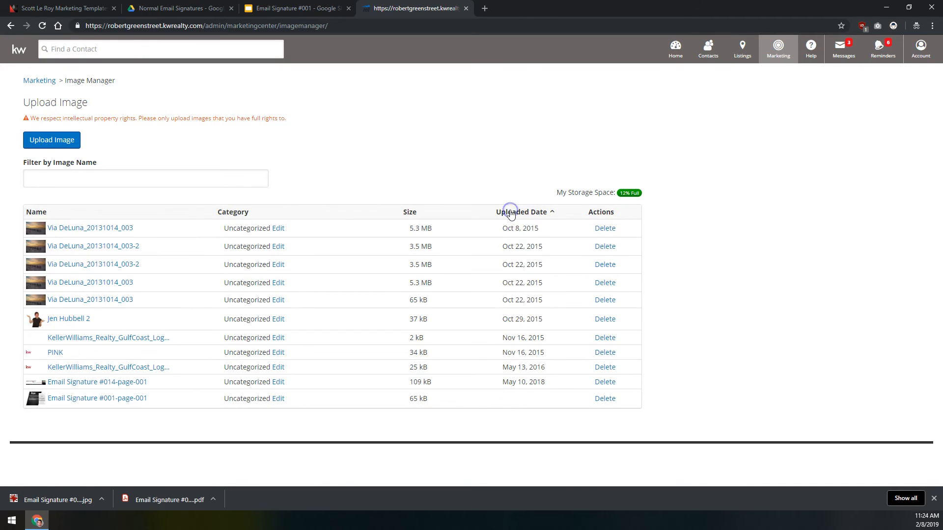
left_click(515, 213)
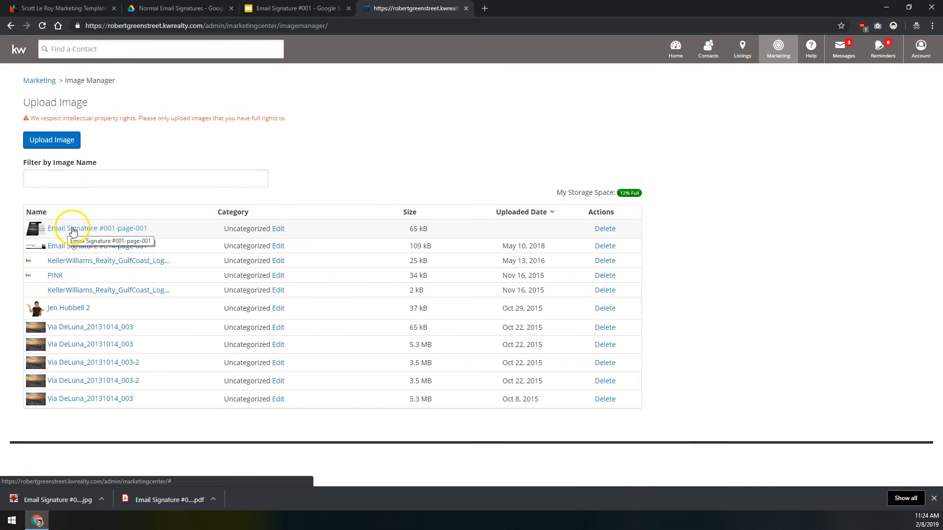
left_click(69, 231)
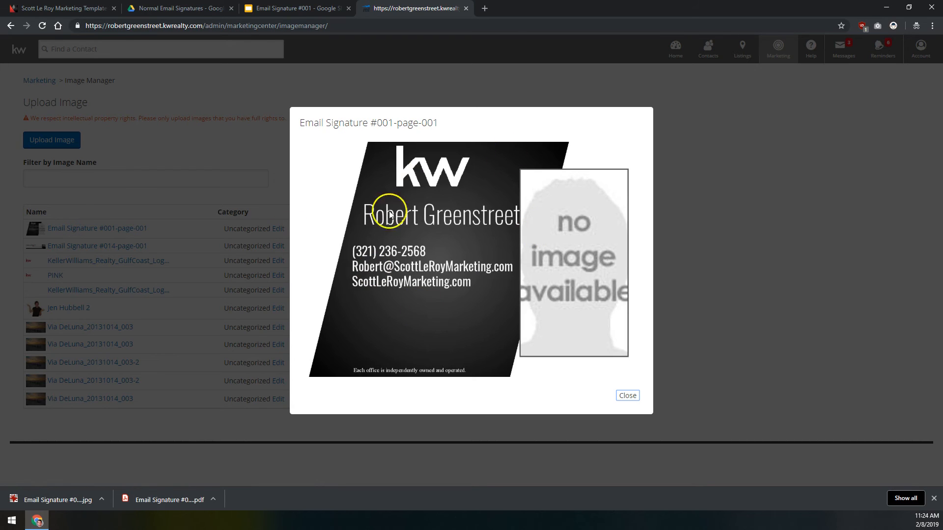
right_click(424, 228)
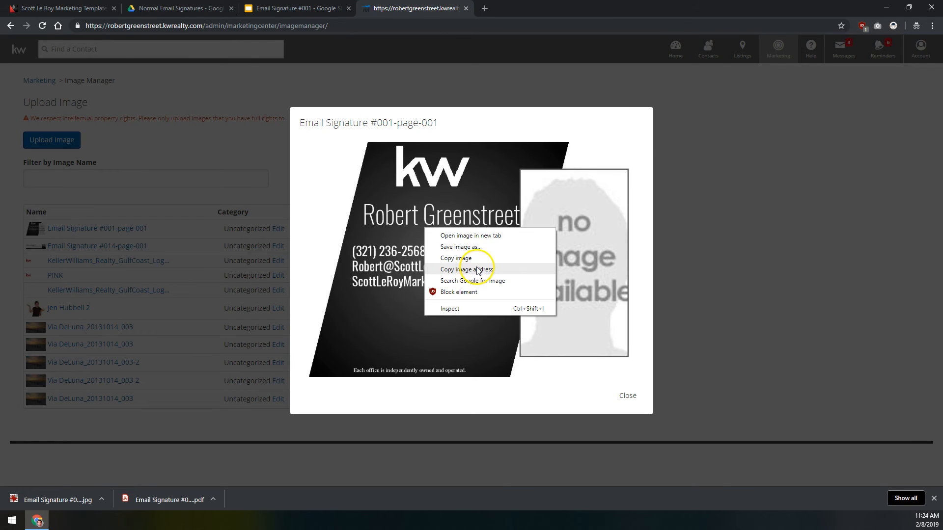
left_click(478, 270)
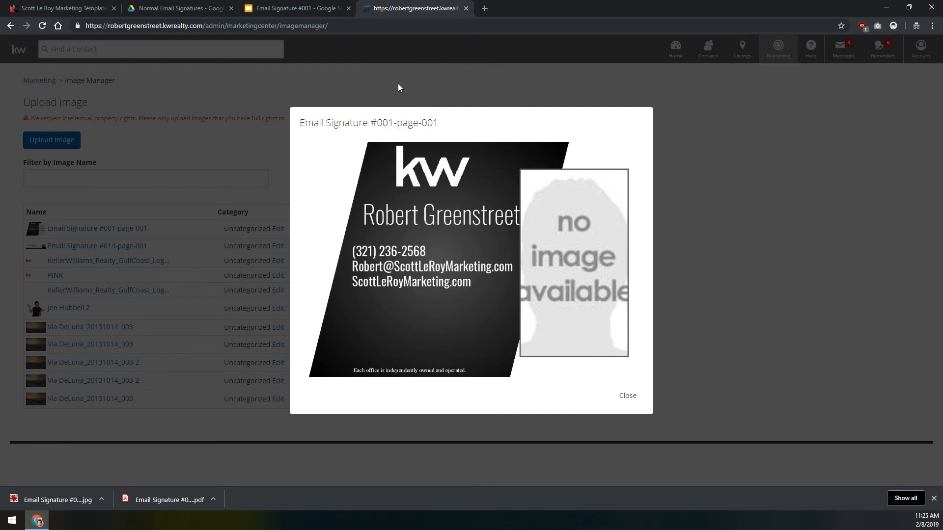
Step: Open gmail.com in a new browser tab
key("ctrl+t")
type("gmail.com")
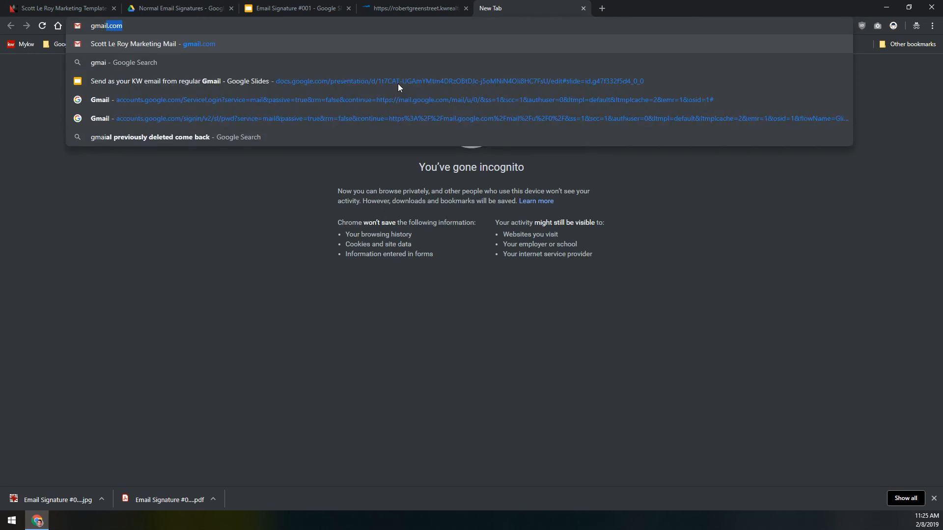
key("Return")
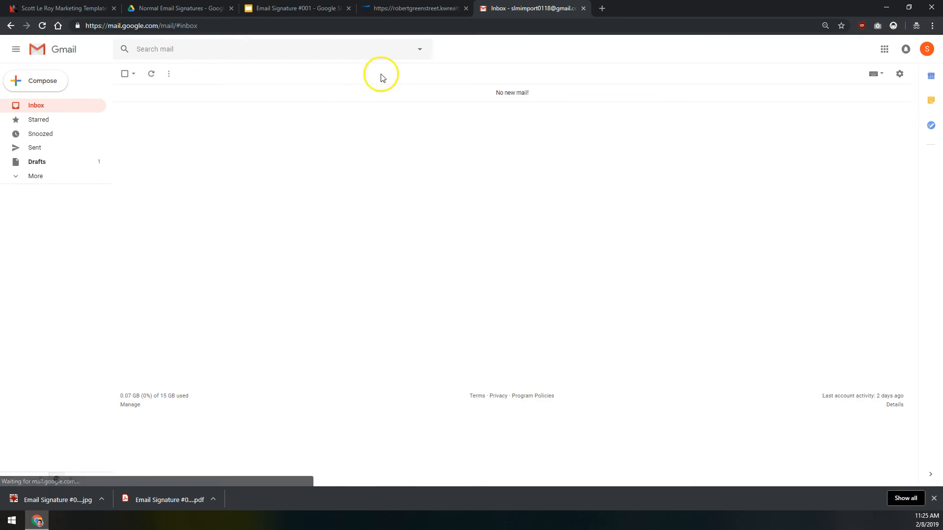
Step: In General settings, remove the old image from the email signature
left_click(899, 73)
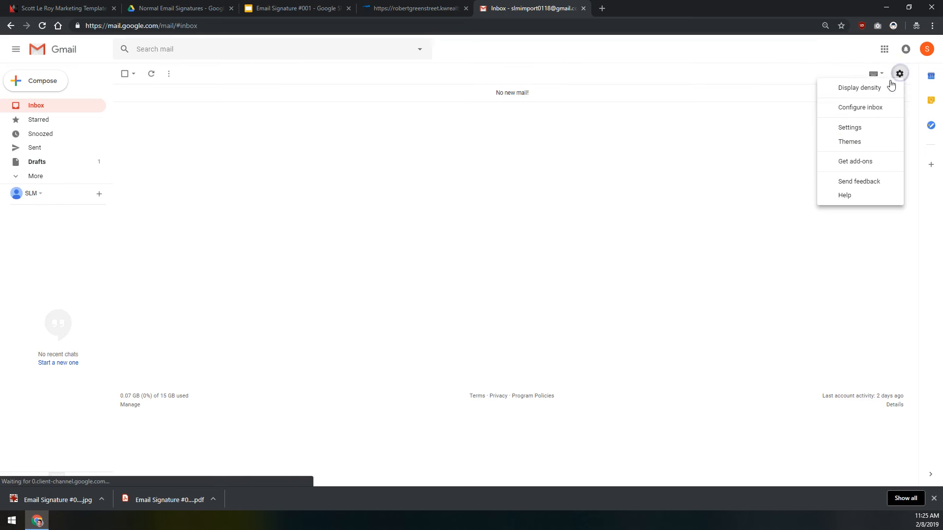
left_click(863, 129)
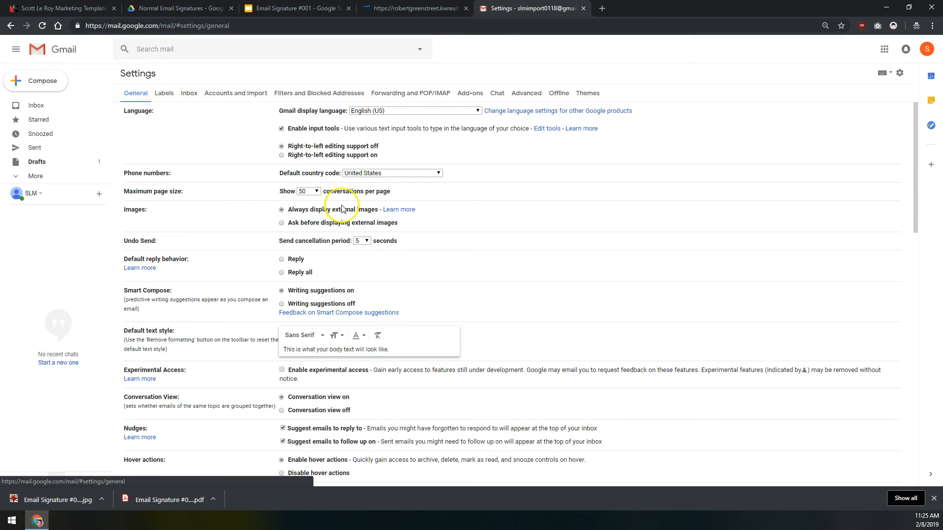
scroll(343, 208, "down", 15)
scroll(344, 207, "up", 2)
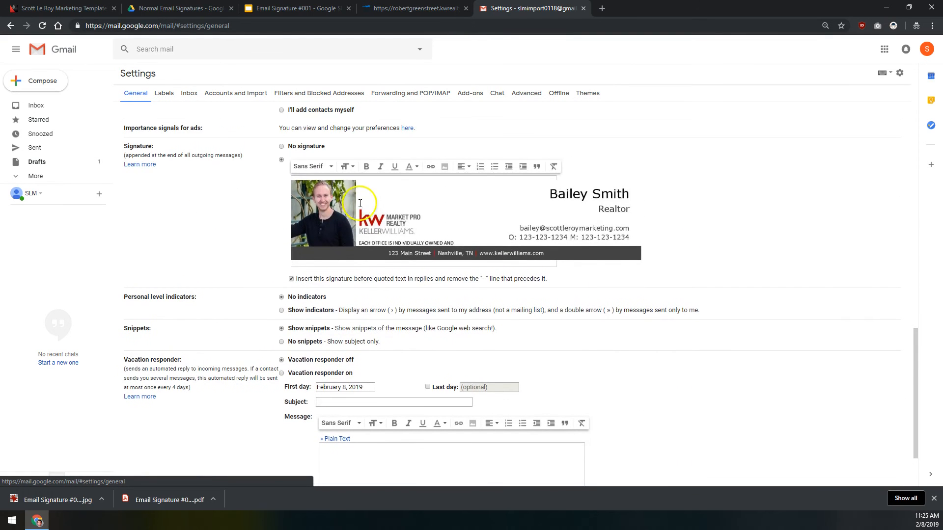
left_click(410, 209)
left_click(406, 268)
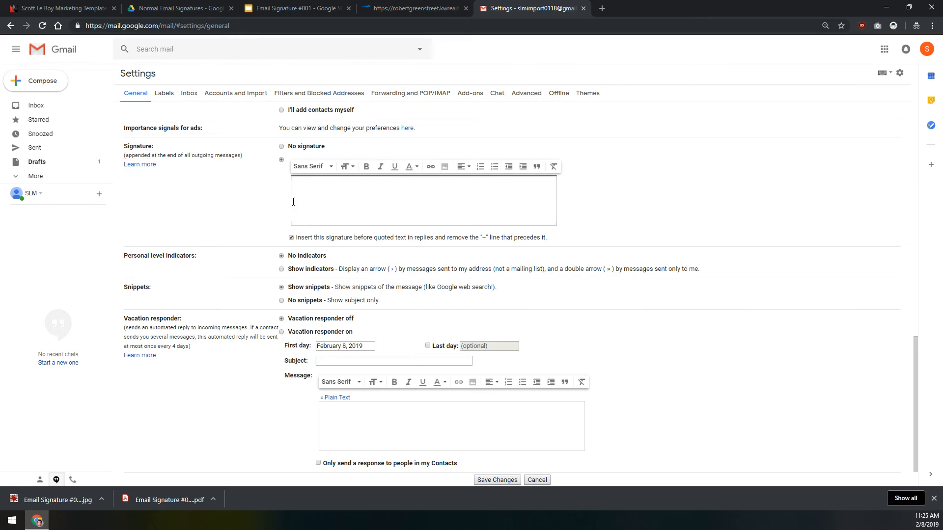
Step: Insert the signature image by pasting its copied URL in the Web Address (URL) tab
left_click(445, 168)
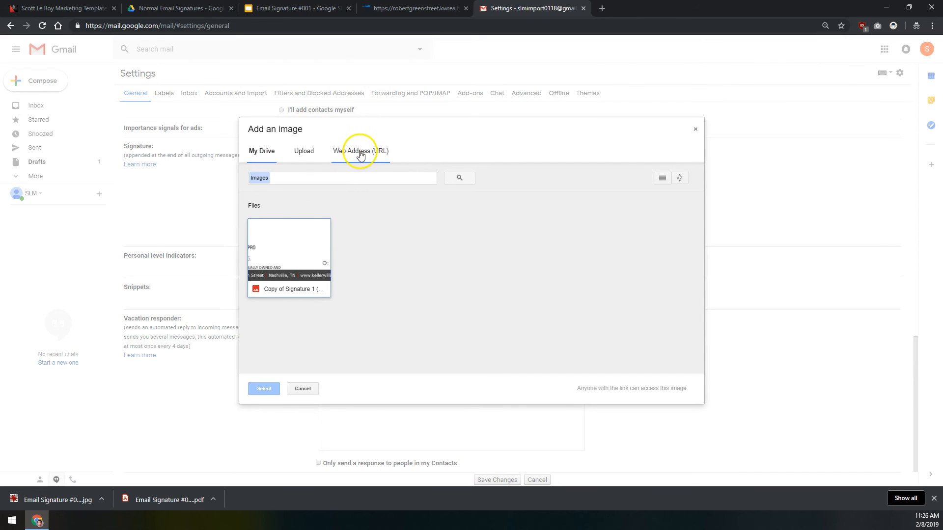
left_click(360, 154)
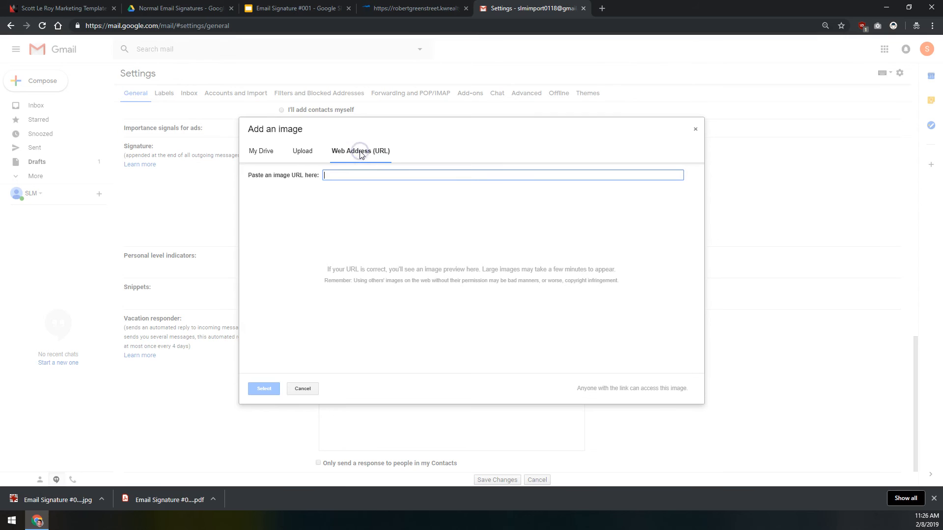
right_click(343, 175)
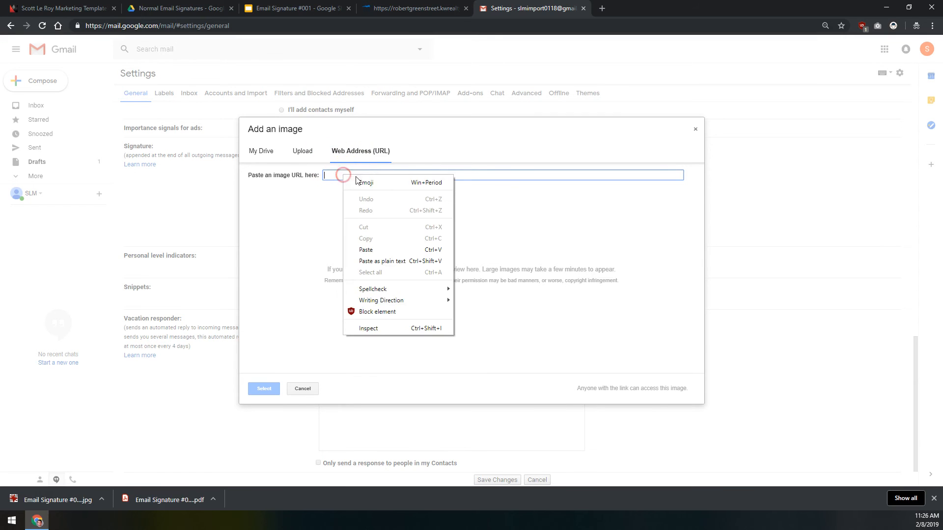
left_click(369, 251)
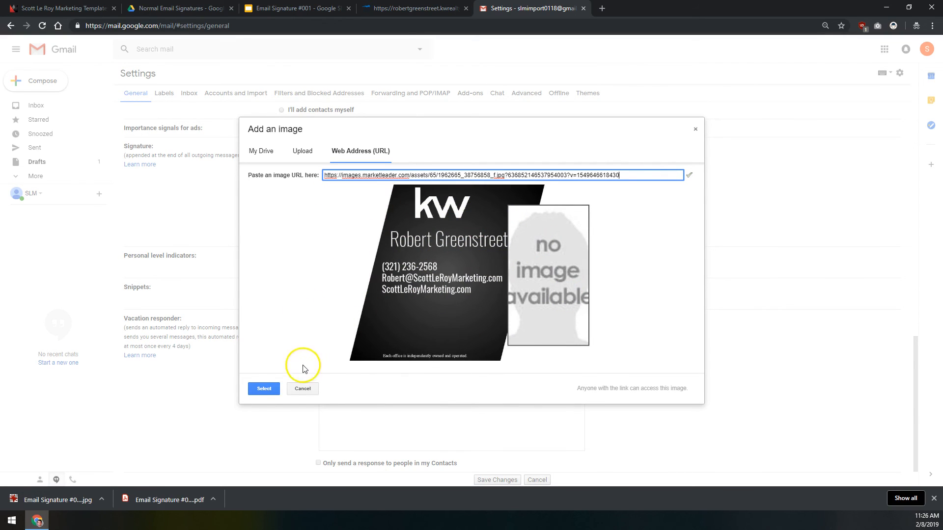
left_click(261, 393)
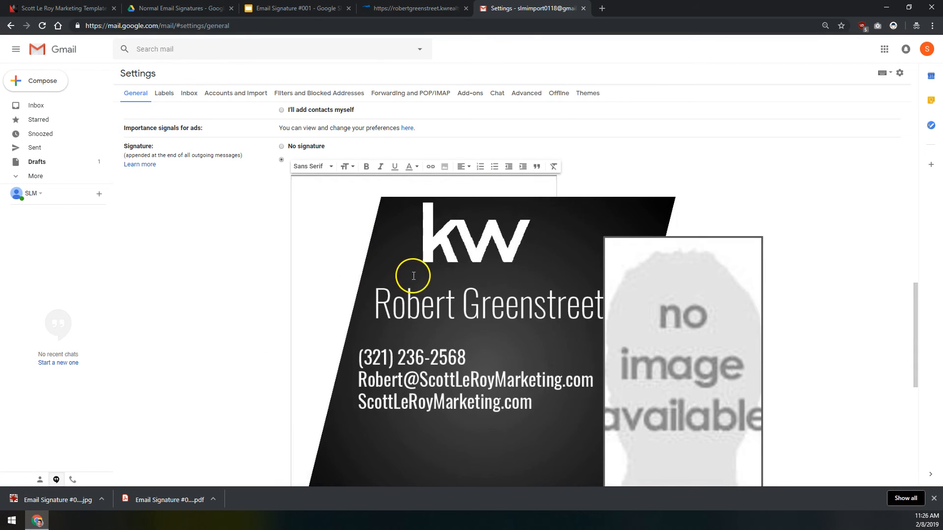
Step: Save Changes to the signature settings, then compose a new message showing the signature image
scroll(413, 275, "down", 6)
scroll(413, 275, "up", 5)
scroll(413, 276, "down", 1)
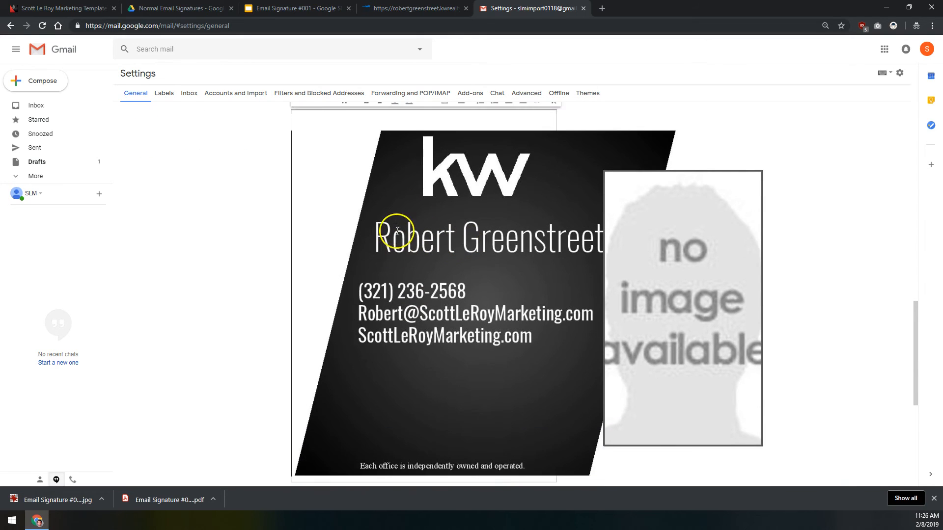
scroll(398, 231, "up", 2)
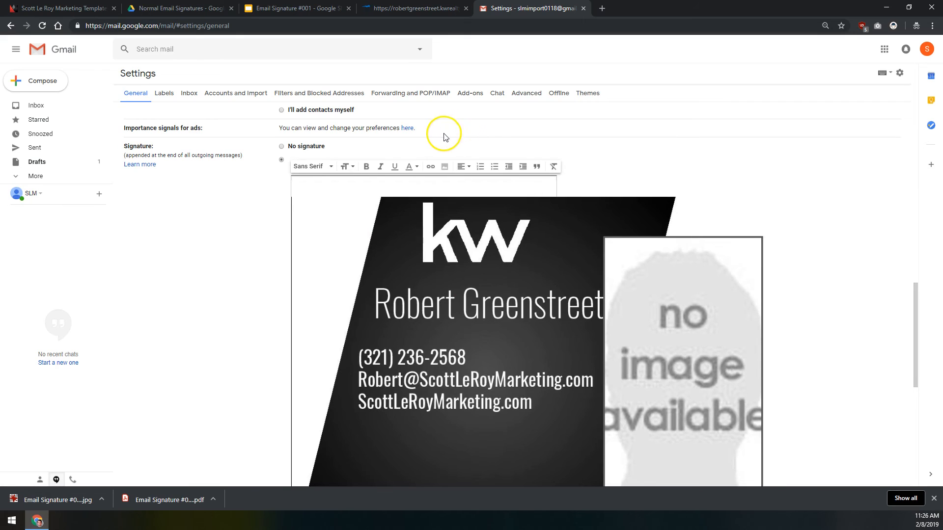
scroll(273, 182, "down", 5)
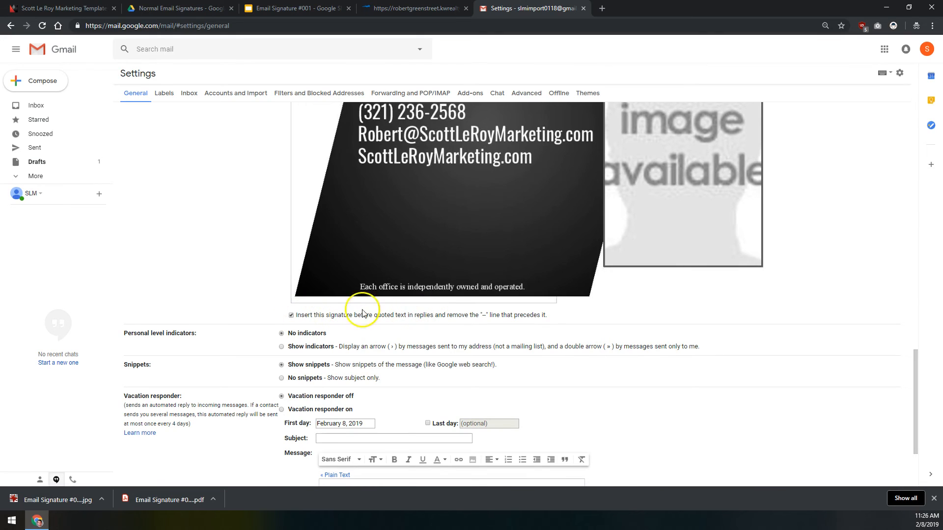
left_click(290, 300)
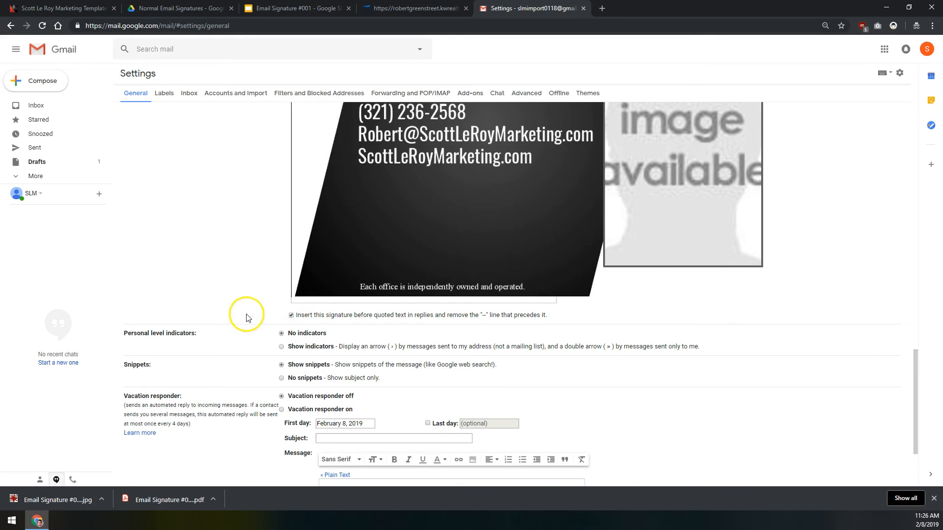
scroll(320, 364, "down", 3)
left_click(498, 440)
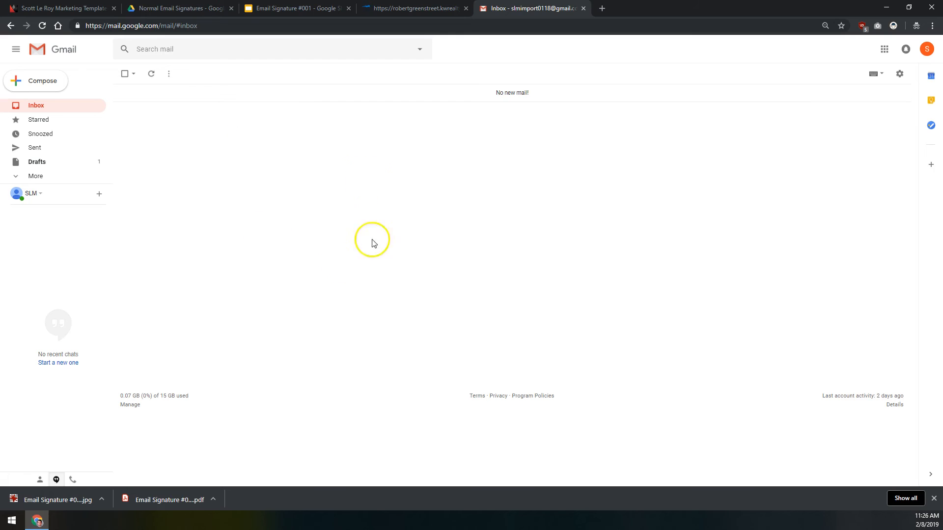
left_click(35, 82)
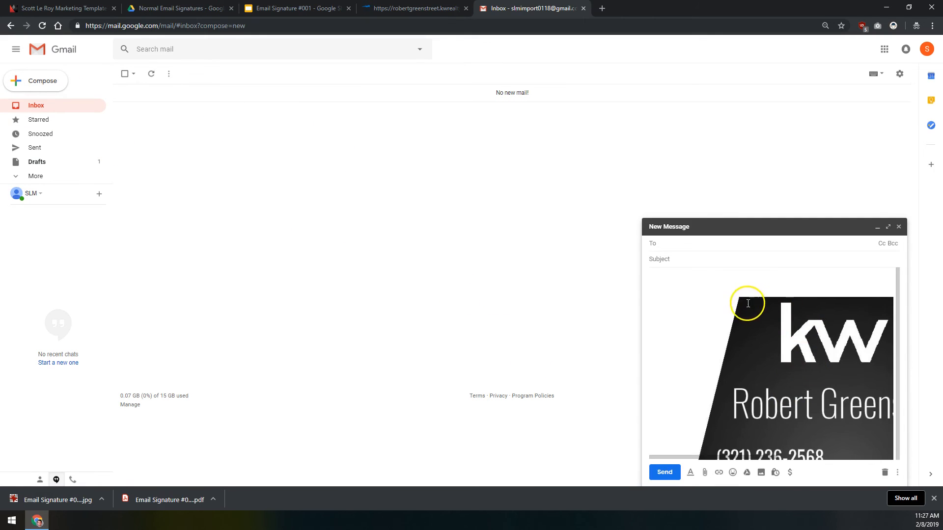
Step: Expand the draft to full screen and select the Keller Williams signature image
left_click(766, 345)
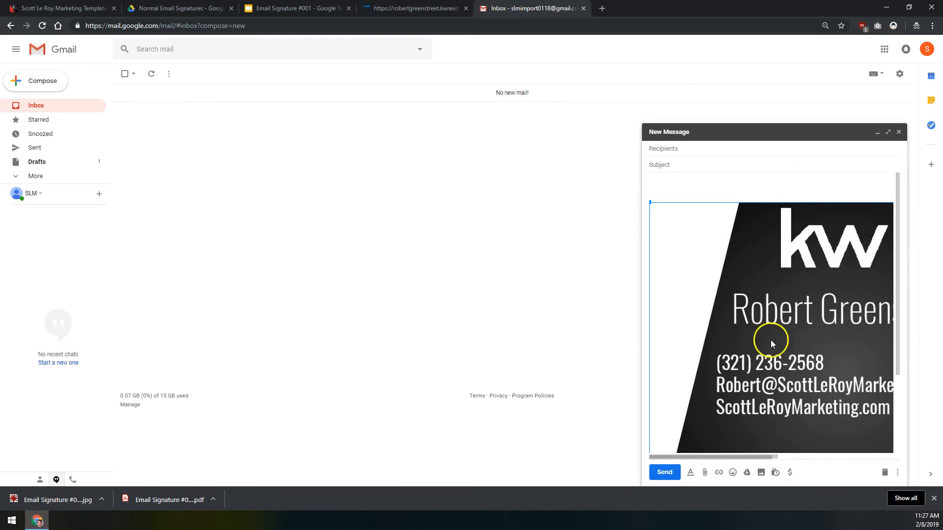
left_click(888, 133)
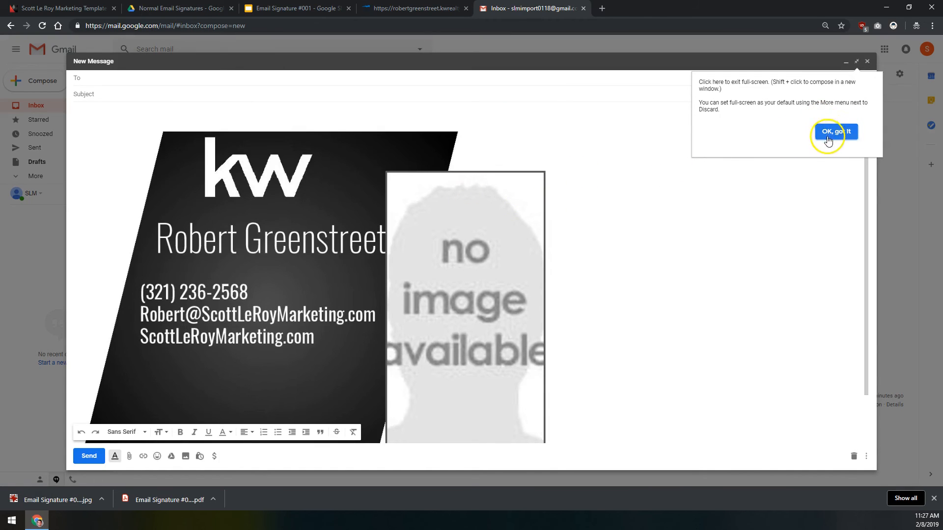
left_click(830, 130)
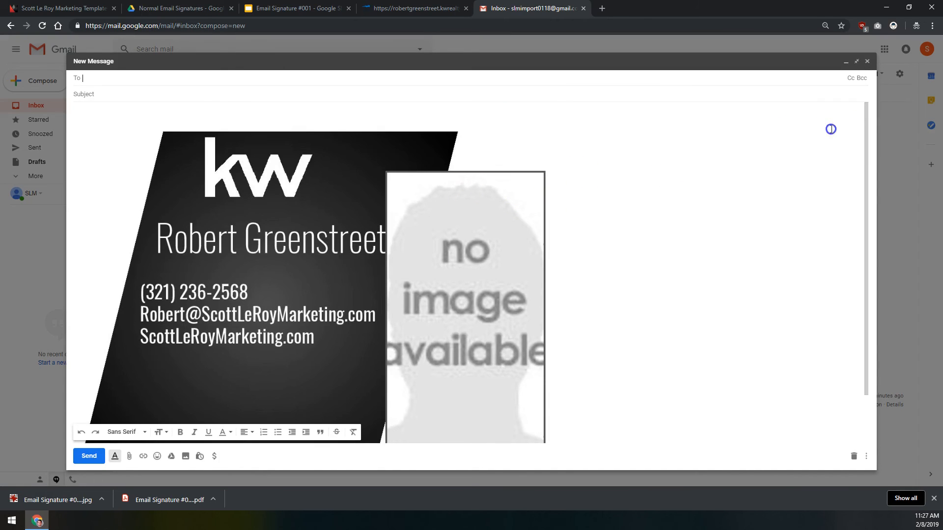
left_click(206, 172)
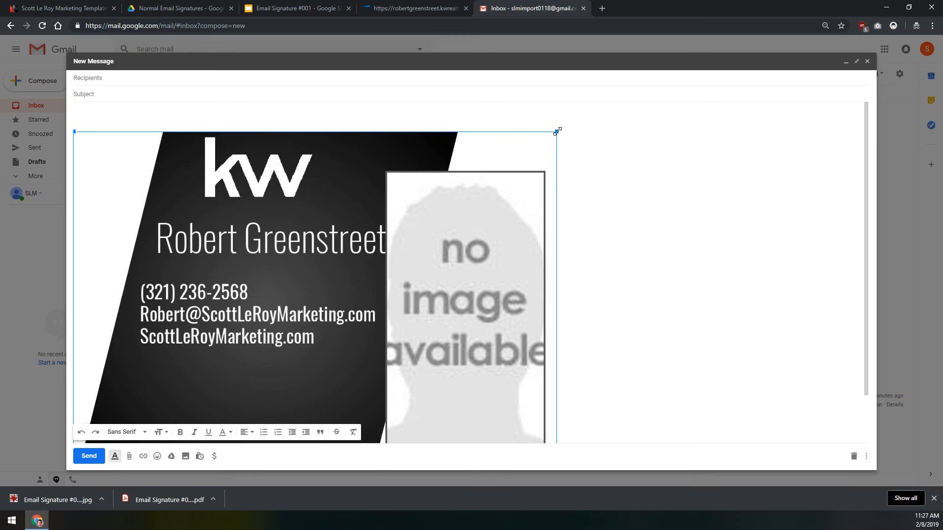
Step: Resize the signature image to about 550 px wide and return to the docked compose window
mouse_move(557, 131)
left_mouse_down()
mouse_move(333, 373)
mouse_move(314, 348)
left_mouse_up()
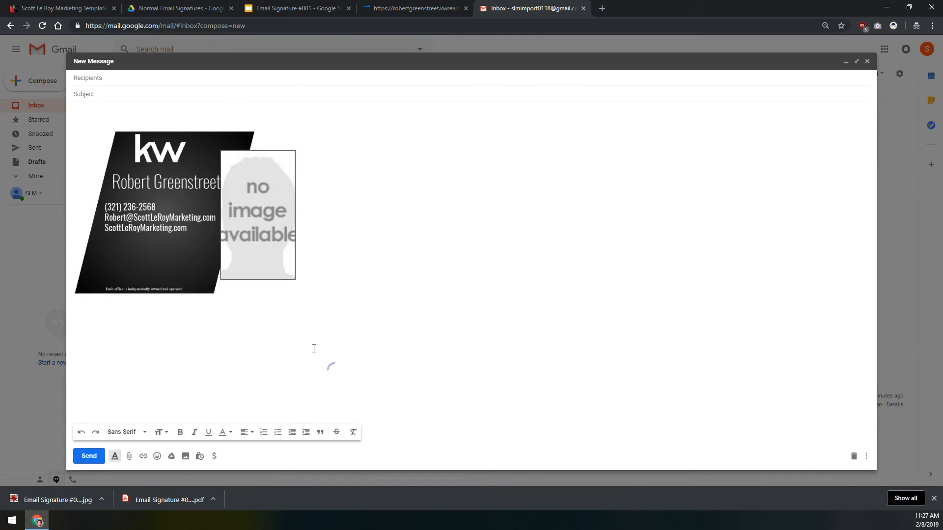
left_click(295, 164)
mouse_move(302, 130)
left_mouse_down()
mouse_move(368, 104)
mouse_move(505, 22)
left_mouse_up()
left_click(435, 158)
mouse_move(486, 130)
left_mouse_down()
mouse_move(330, 242)
mouse_move(327, 191)
left_mouse_up()
left_click_drag(329, 131, 346, 123)
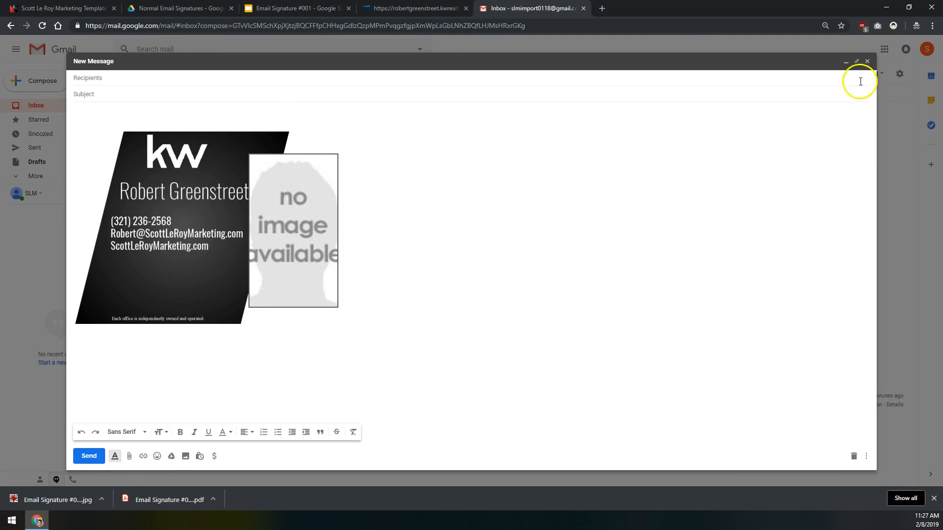
left_click(857, 64)
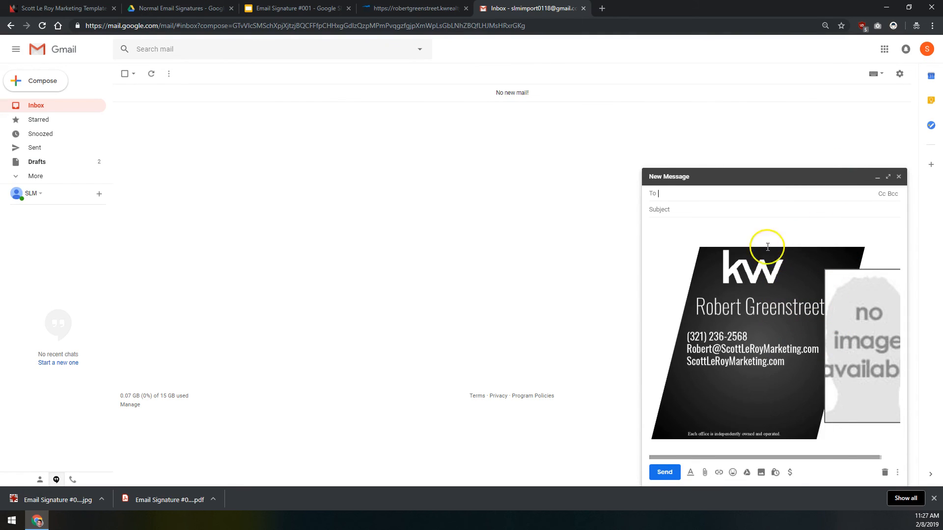
Step: Select the whole draft body with the resized signature image to copy it, then open the settings gear
left_click(747, 235)
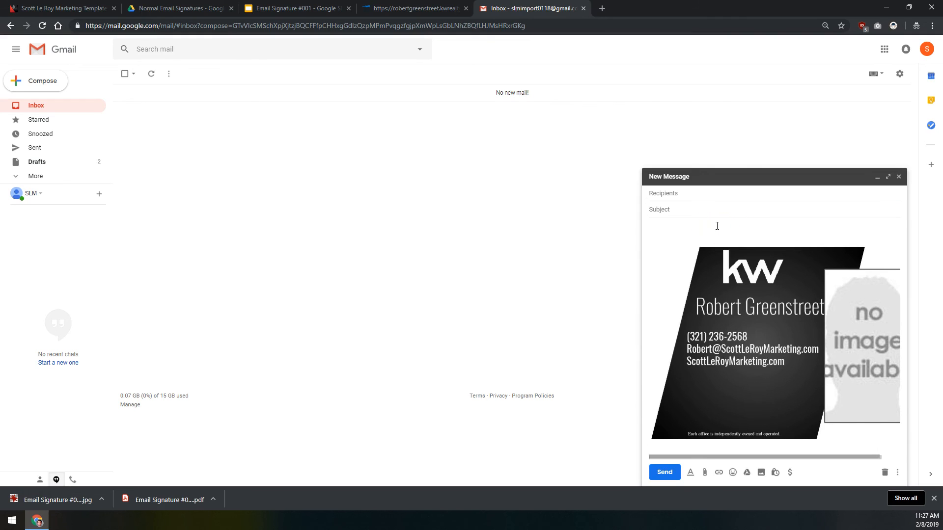
key("ctrl+a")
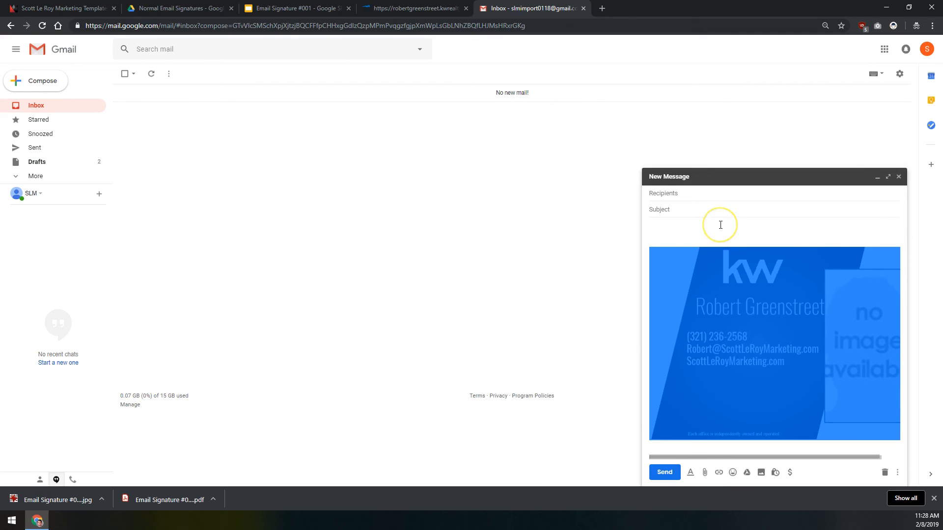
right_click(721, 275)
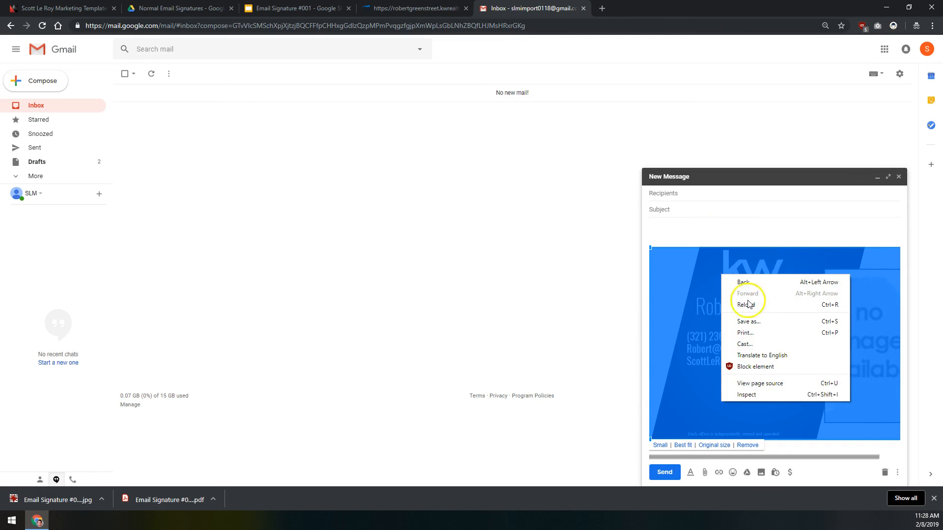
left_click(735, 232)
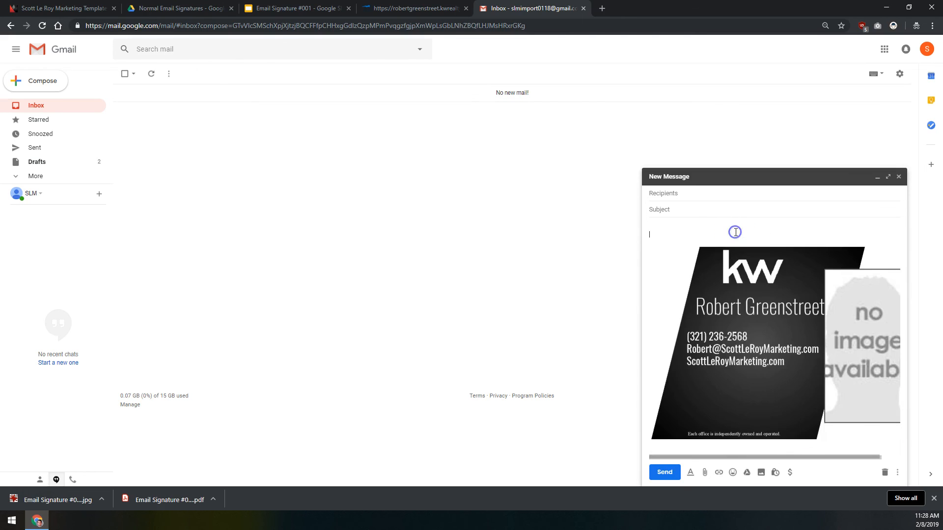
key("ctrl+a")
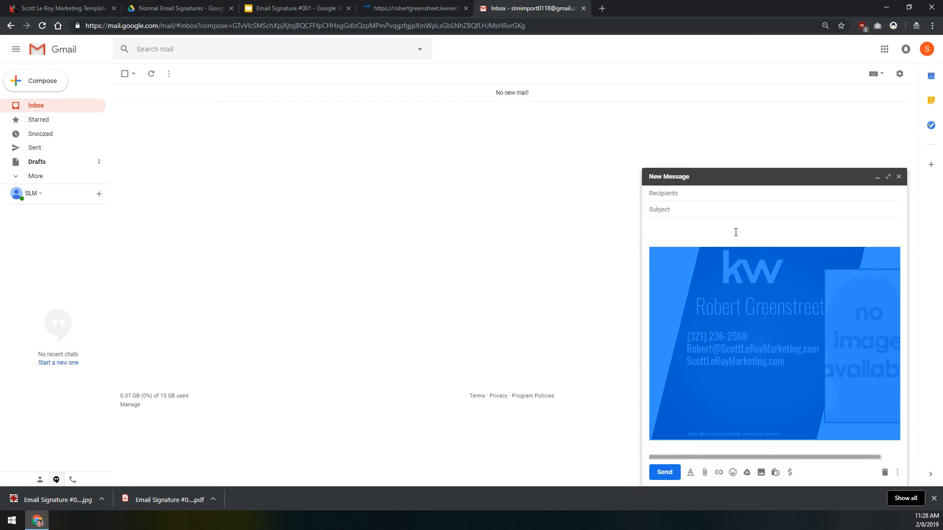
left_click(900, 75)
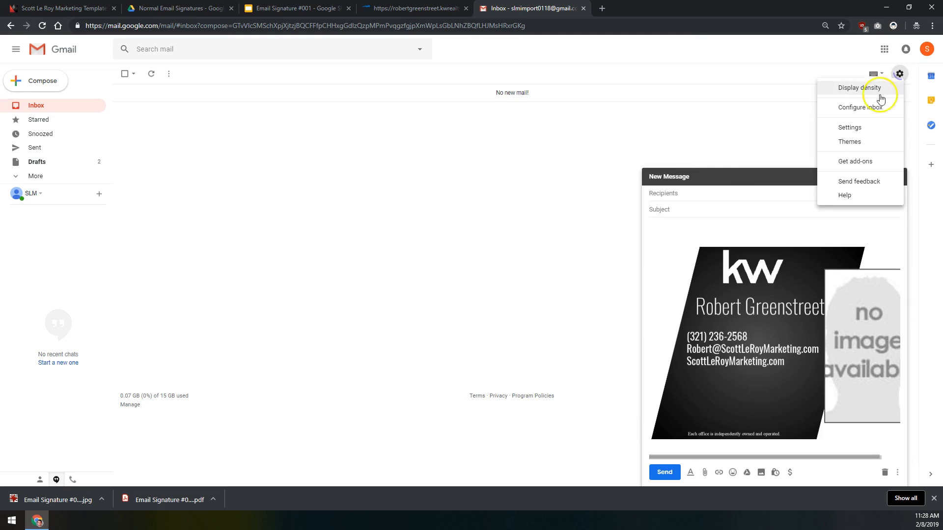
Step: Replace the old signature image in Settings with the pasted resized image and save the changes
left_click(851, 130)
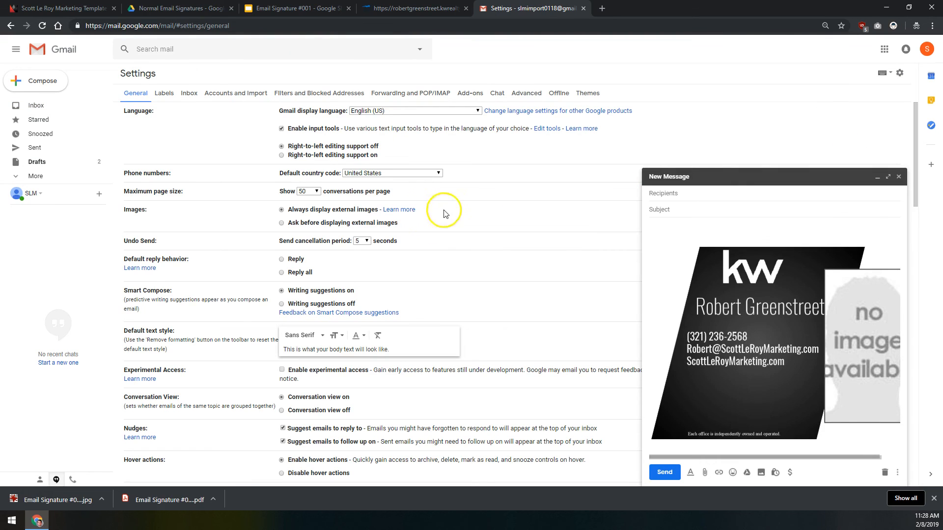
scroll(496, 183, "down", 12)
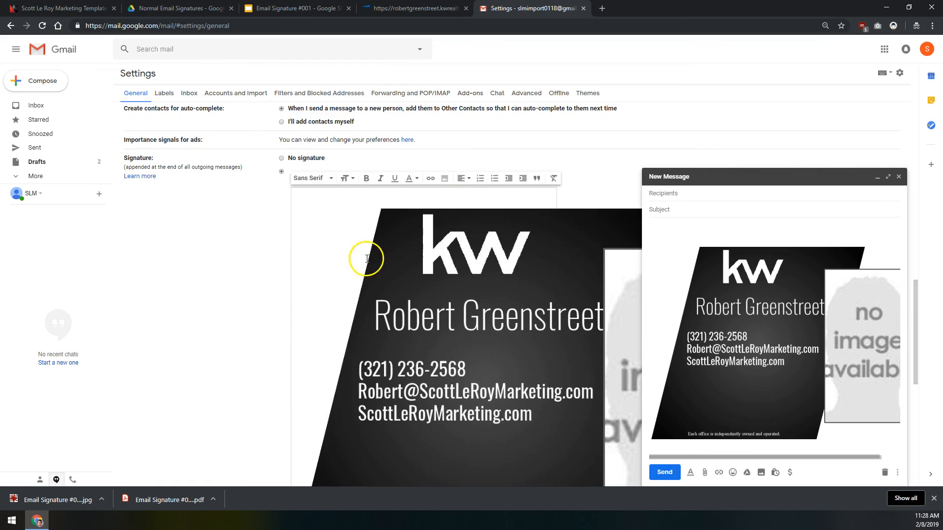
left_click(352, 251)
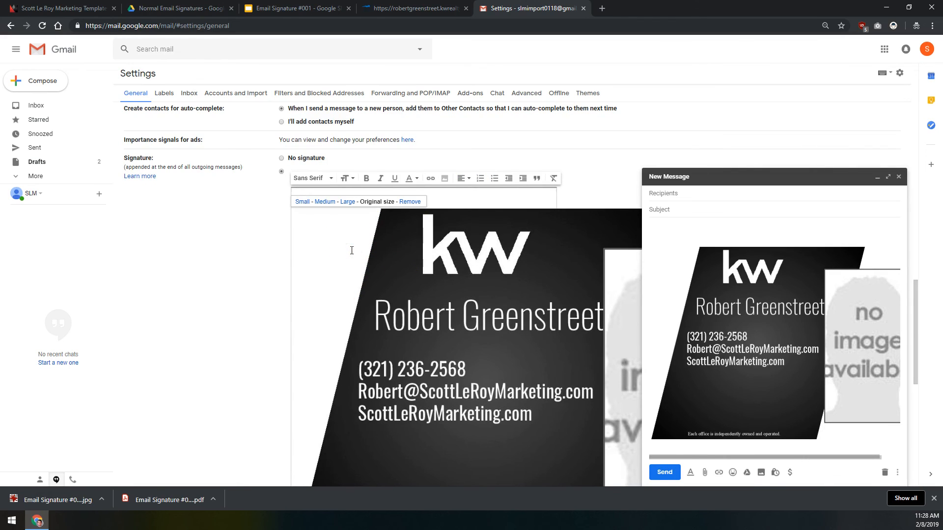
left_click(410, 201)
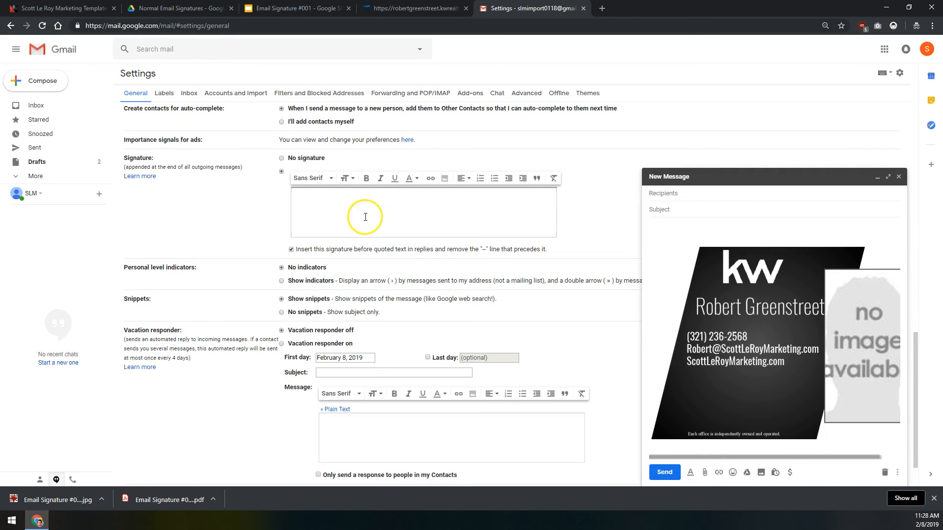
left_click(298, 214)
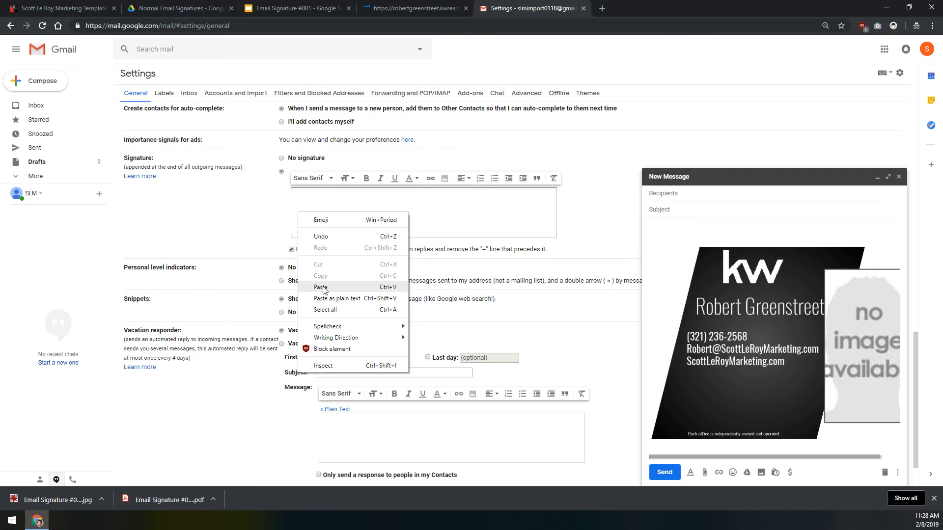
left_click(324, 288)
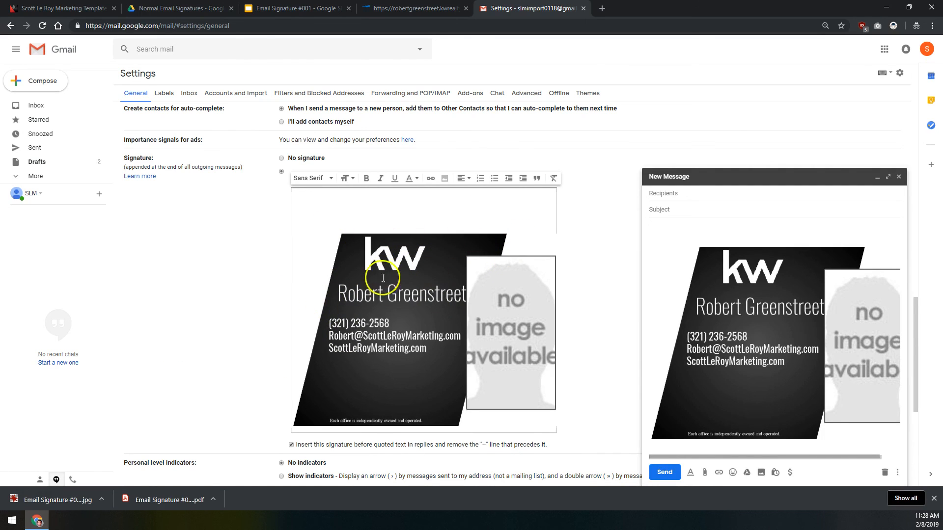
scroll(221, 280, "down", 5)
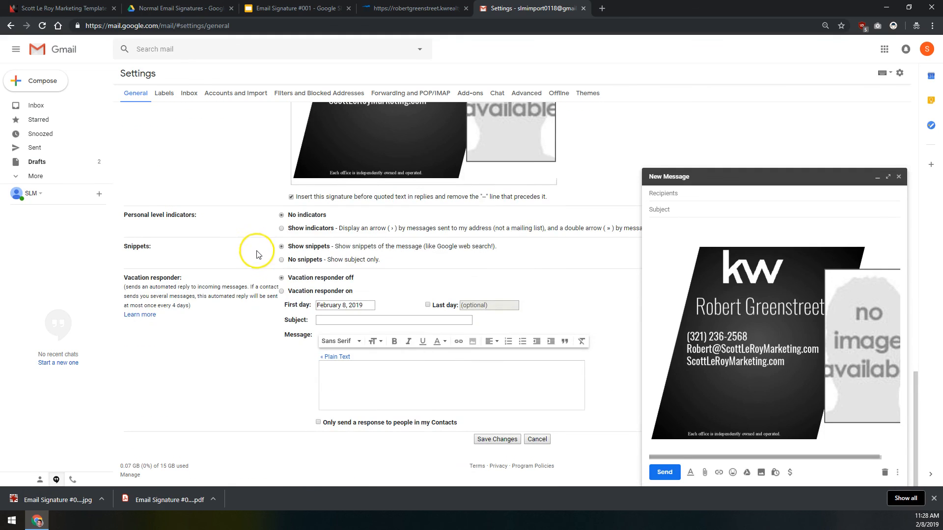
left_click(497, 439)
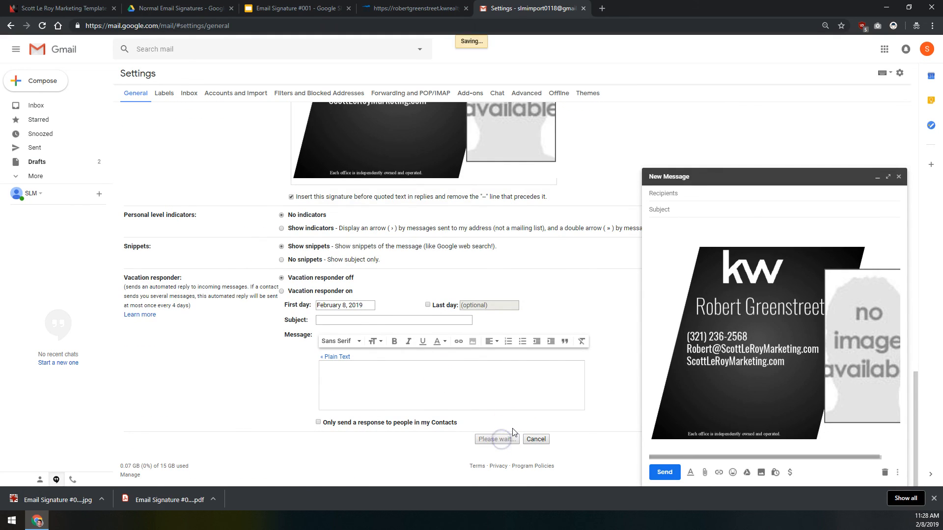
Step: Discard the old draft, check the updated signature in a new message, and close the extra tabs
left_click(884, 473)
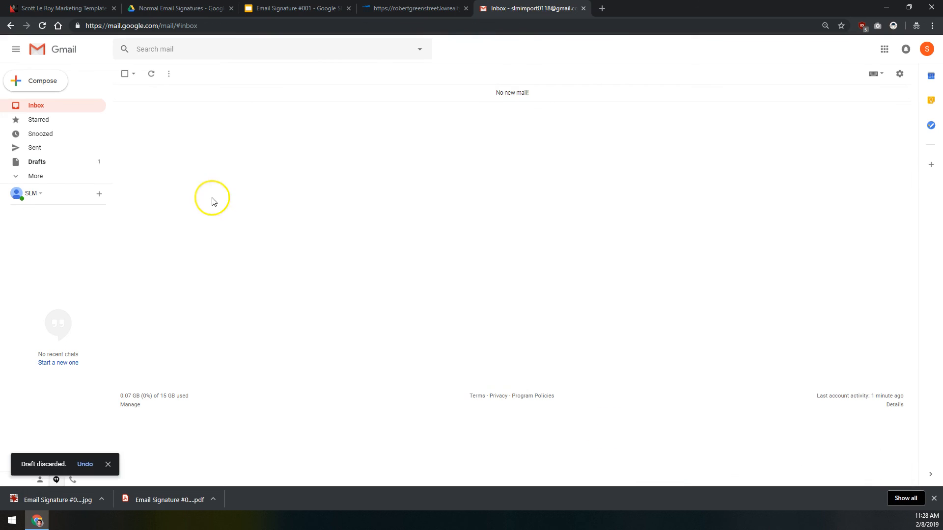
left_click(49, 88)
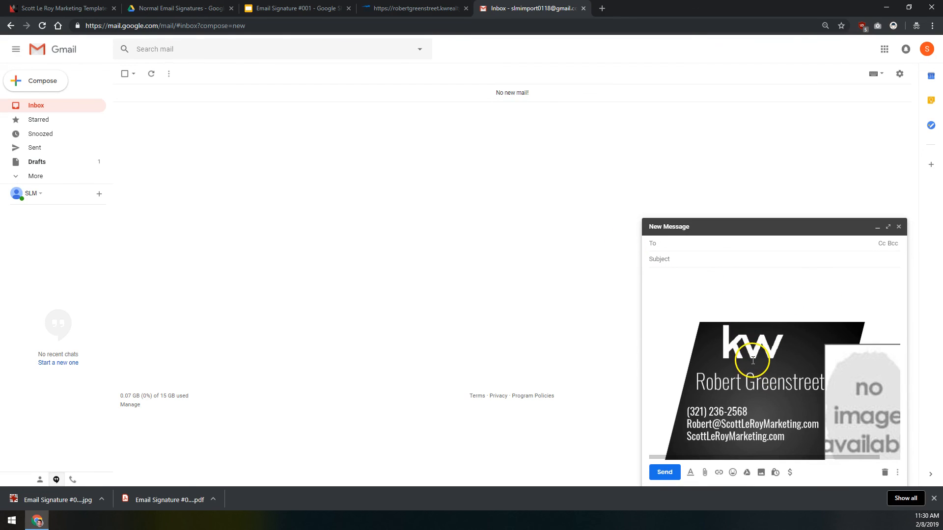
left_click(743, 337)
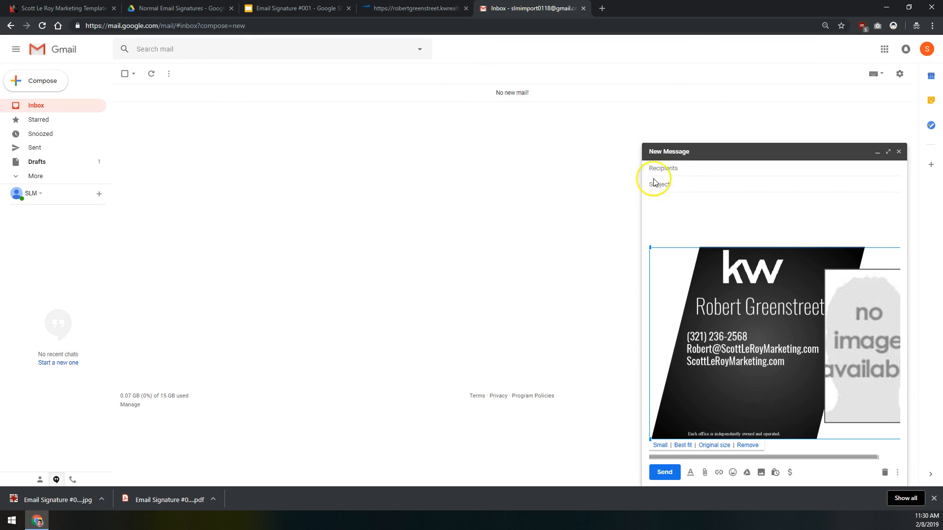
left_click(581, 169)
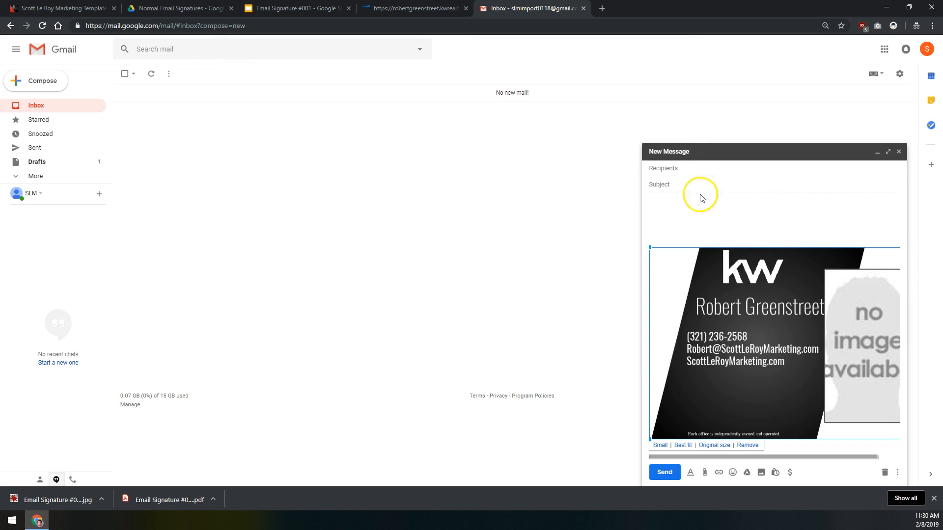
left_click(349, 9)
left_click(231, 9)
Step: Close the last extra tab and go to drive.google.com in a new tab
left_click(231, 9)
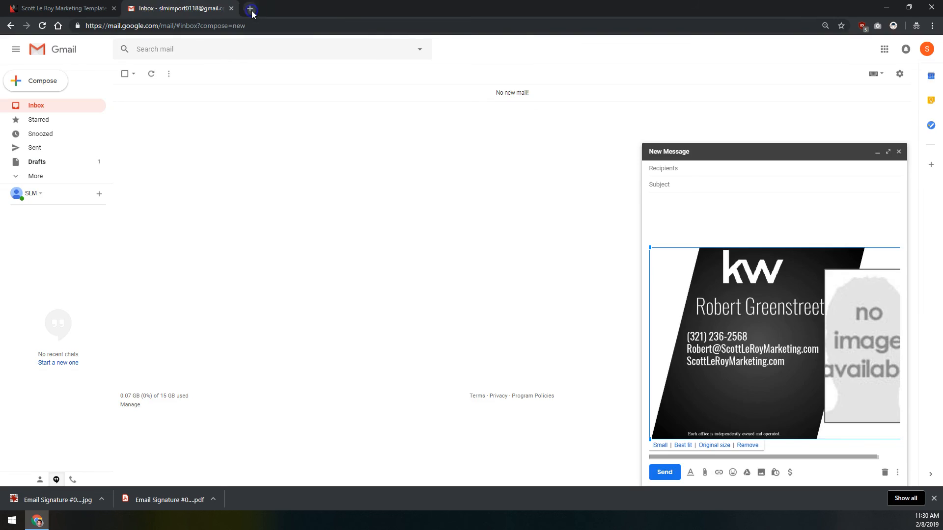
left_click(251, 9)
type("d")
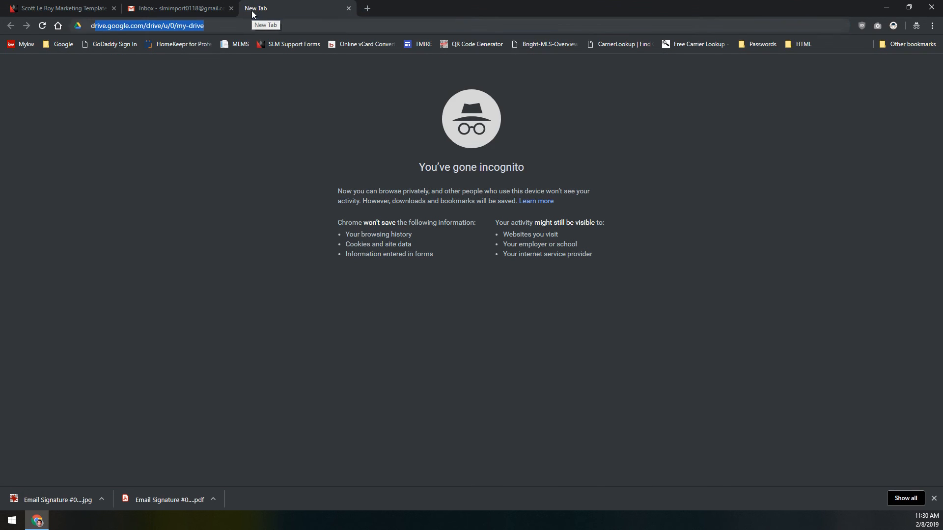
type("rive.google.com")
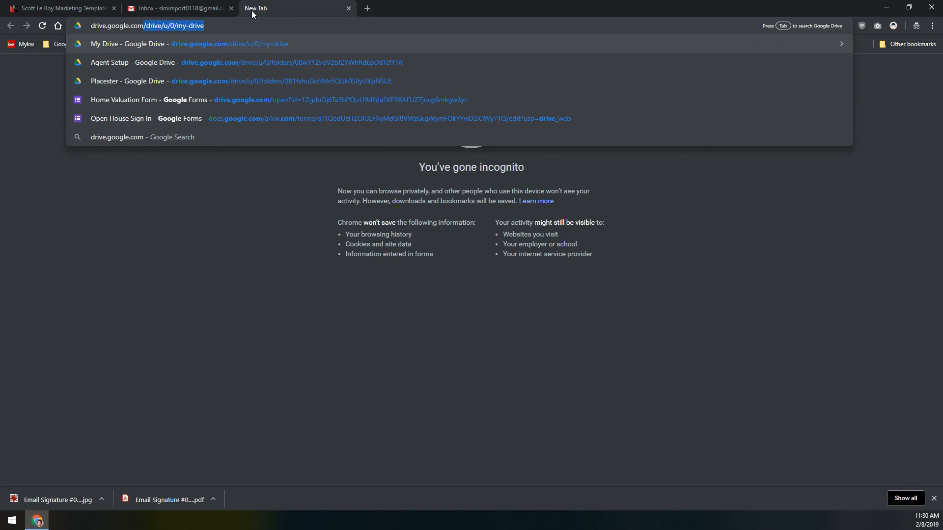
key("Delete")
key("Return")
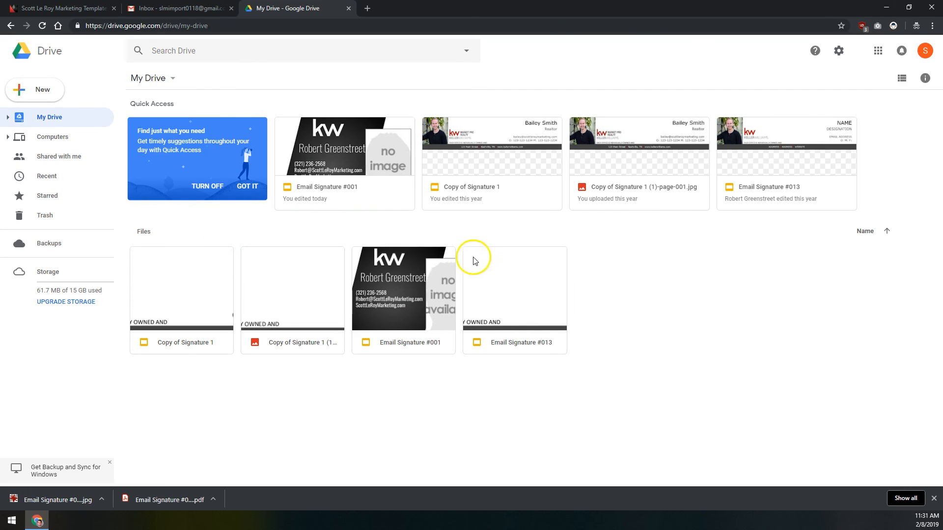
Step: Open Email Signature #001, move the photo to the left edge and the agent name to the top right
double_click(405, 300)
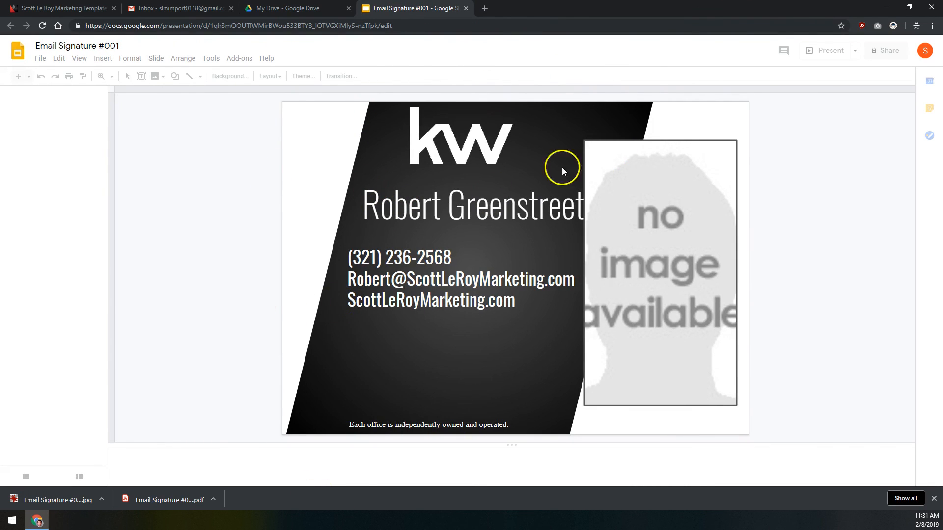
left_click_drag(427, 138, 406, 373)
left_click_drag(660, 299, 359, 293)
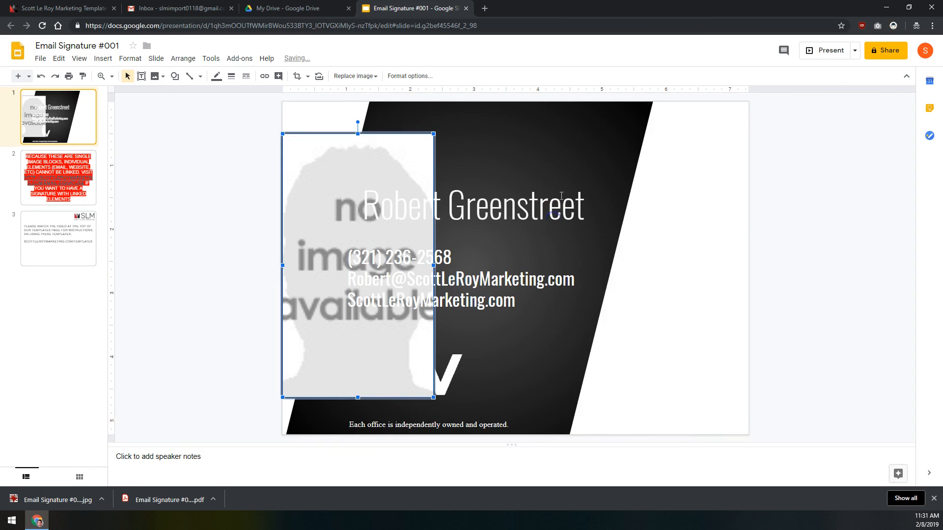
left_click(556, 222)
left_click_drag(541, 176, 606, 105)
Step: Place the contact details under the name and the kw logo beneath them
left_click(511, 269)
left_click_drag(500, 240, 591, 156)
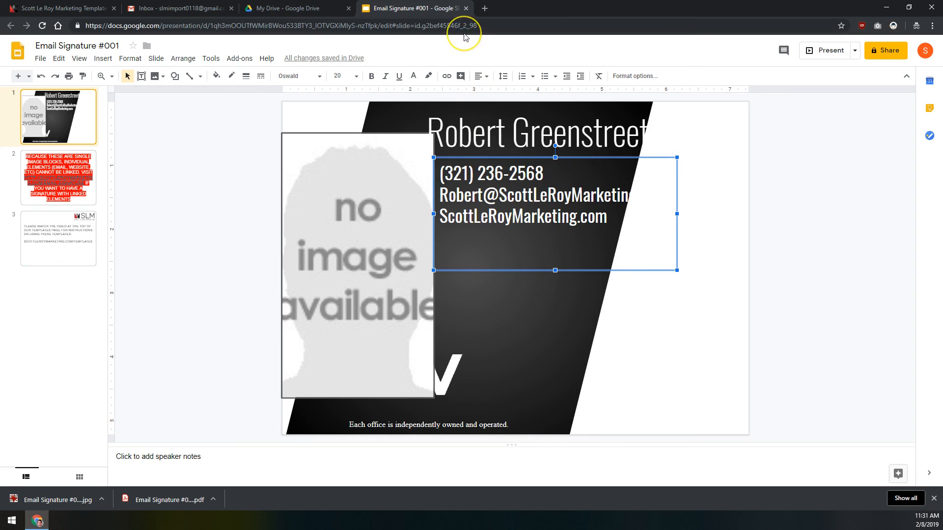
left_click(449, 378)
left_click_drag(446, 337, 541, 271)
left_click(39, 59)
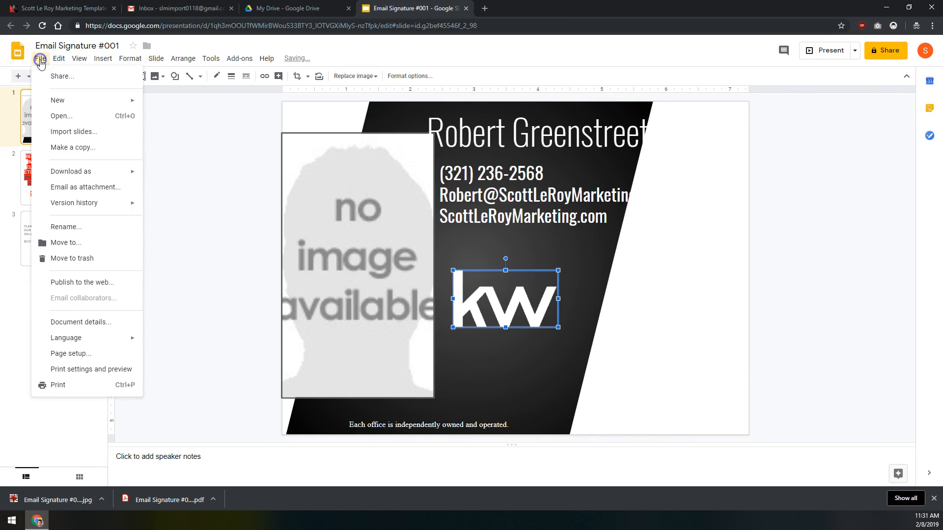
mouse_move(81, 172)
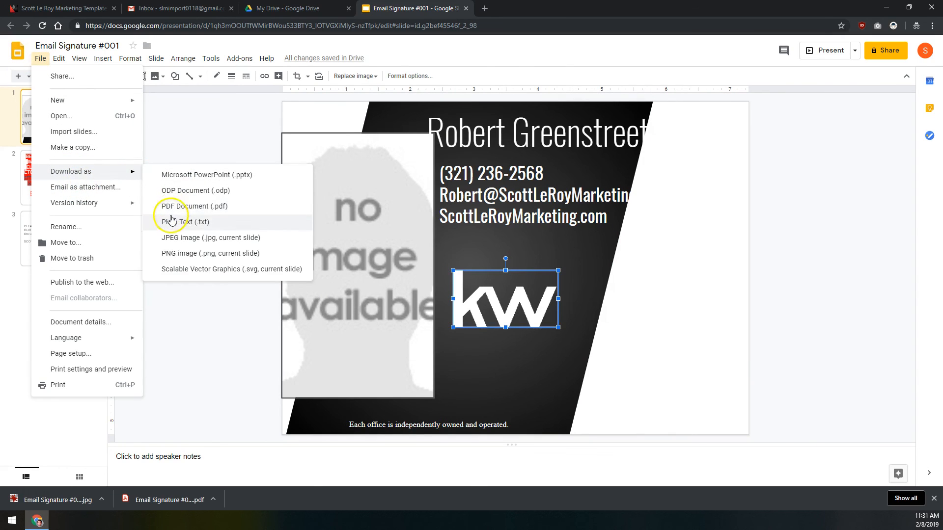